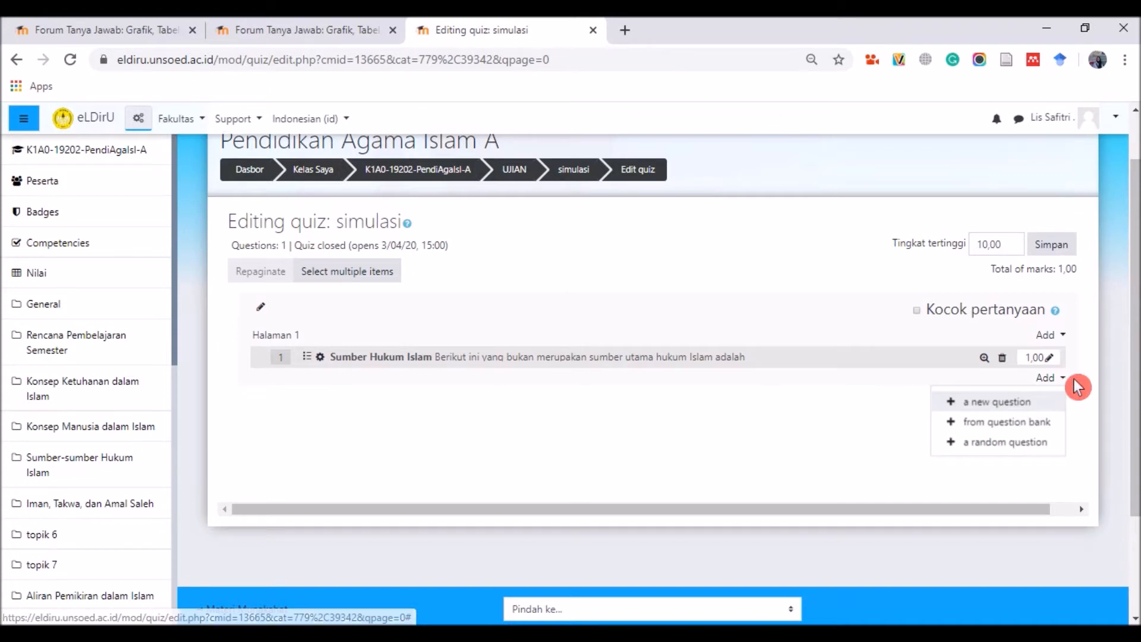
# Add a new True/False question to the quiz and name it "Sumber Hukum Islam"
pyautogui.click(1029, 407)
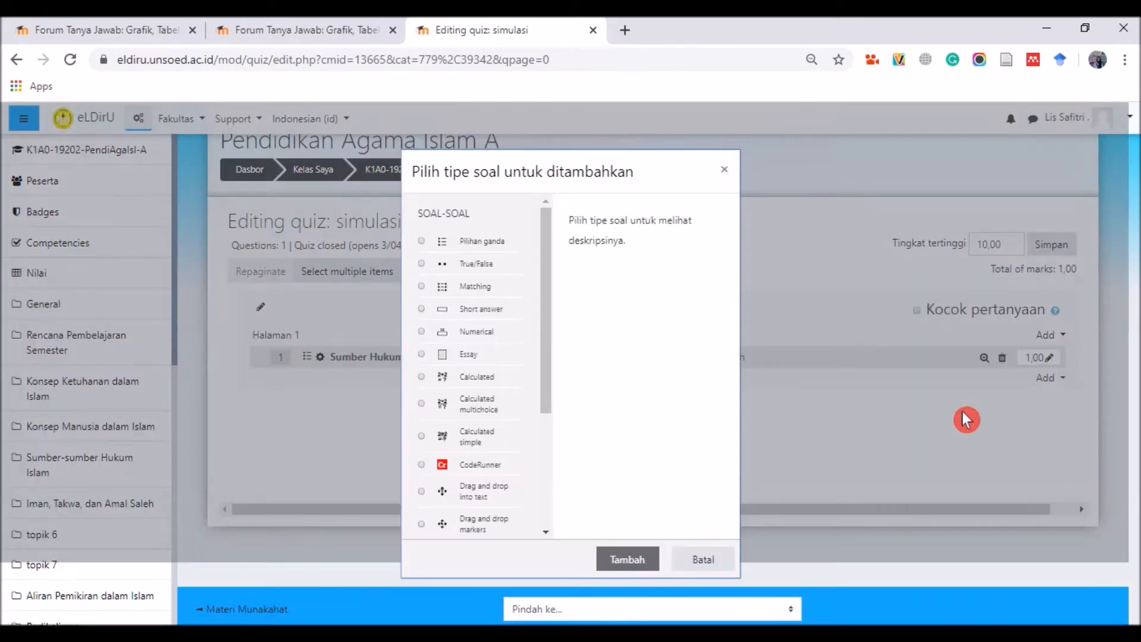
pyautogui.moveTo(549, 327); pyautogui.dragTo(549, 328)
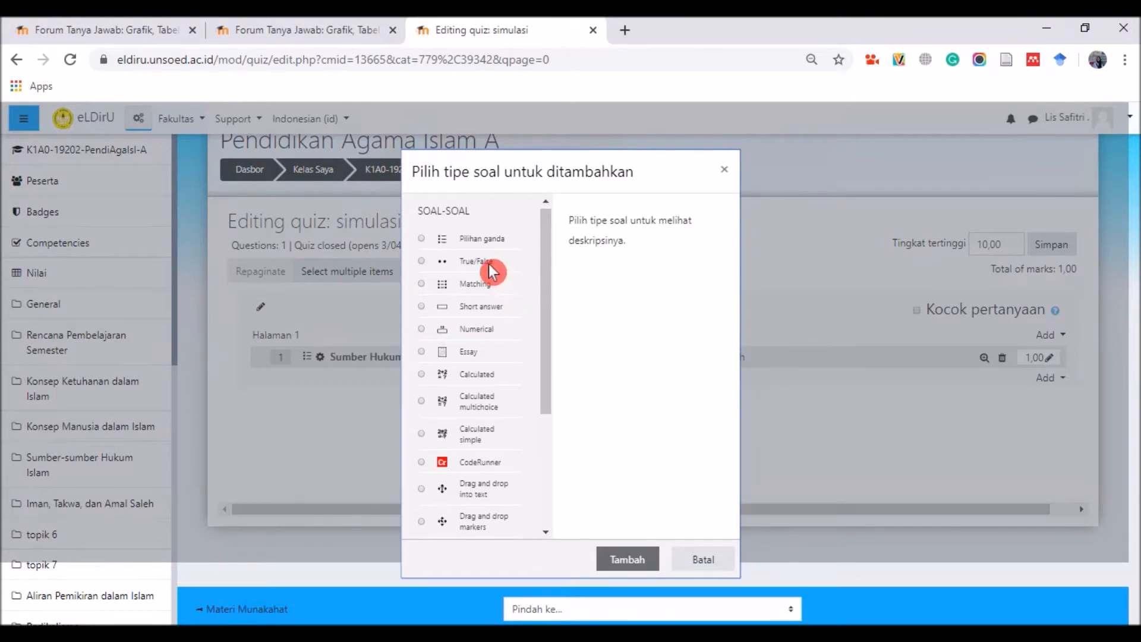
pyautogui.click(489, 265)
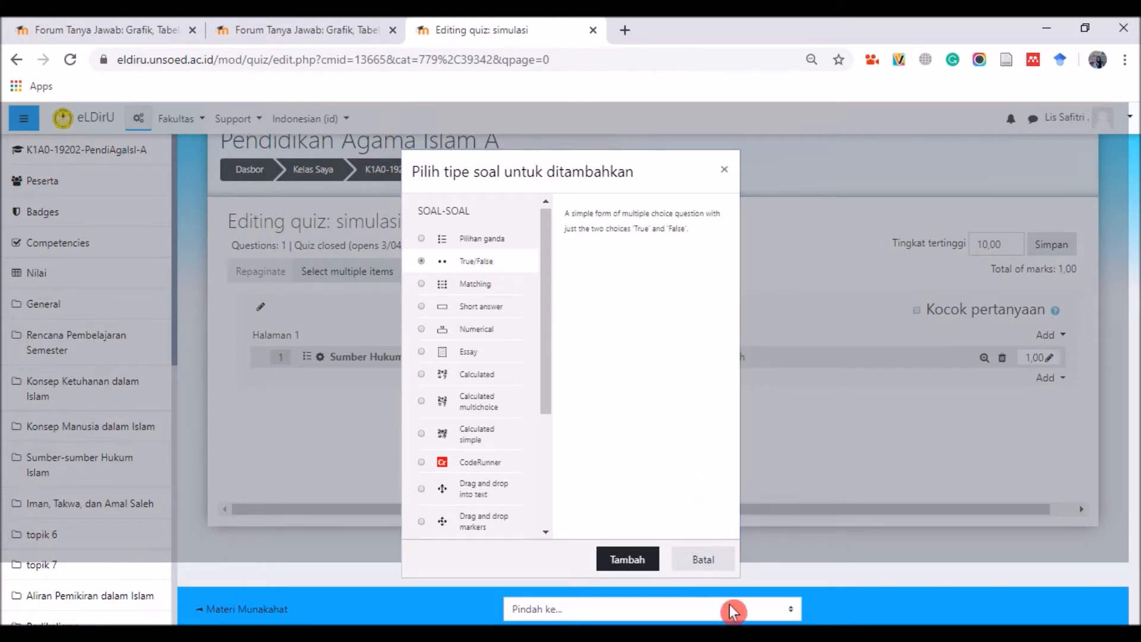
pyautogui.click(621, 560)
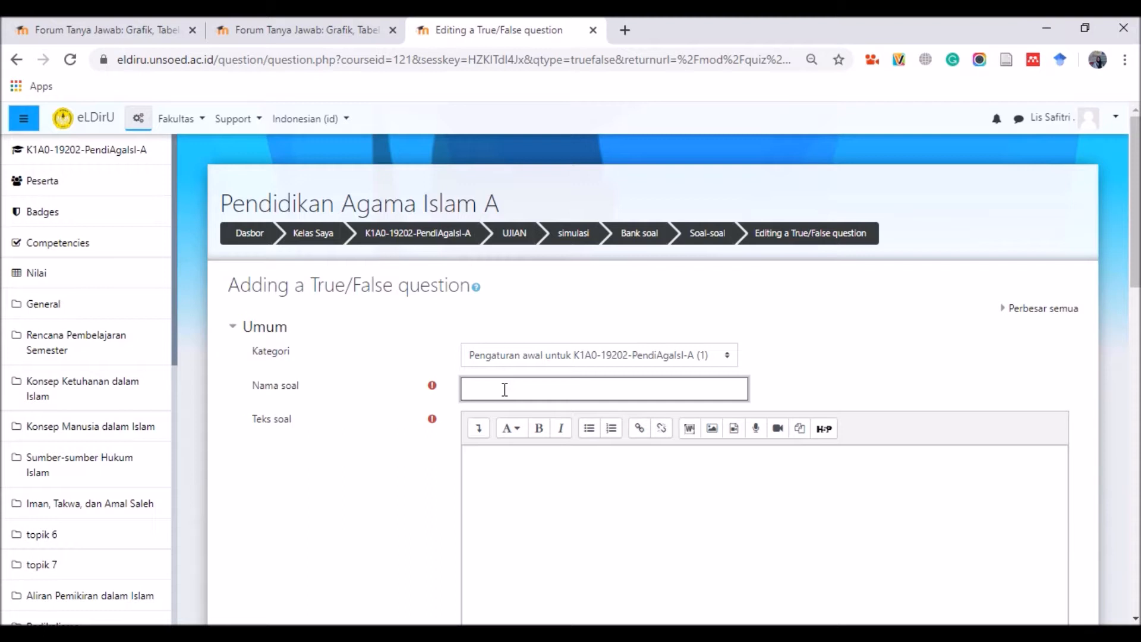
pyautogui.write('umber Hukum Islam')
# Enter "Asbabul wurud adalah sebab turunnya sebuah ayat al-Quran" as the question text
pyautogui.click(501, 475)
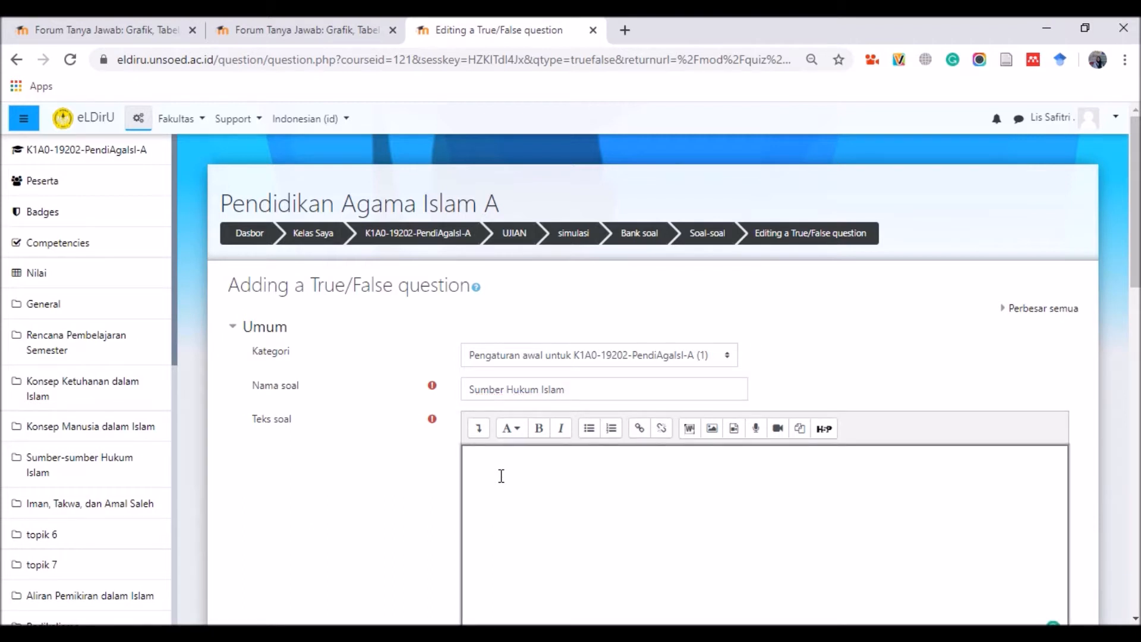
pyautogui.moveTo(1134, 184); pyautogui.dragTo(1135, 246)
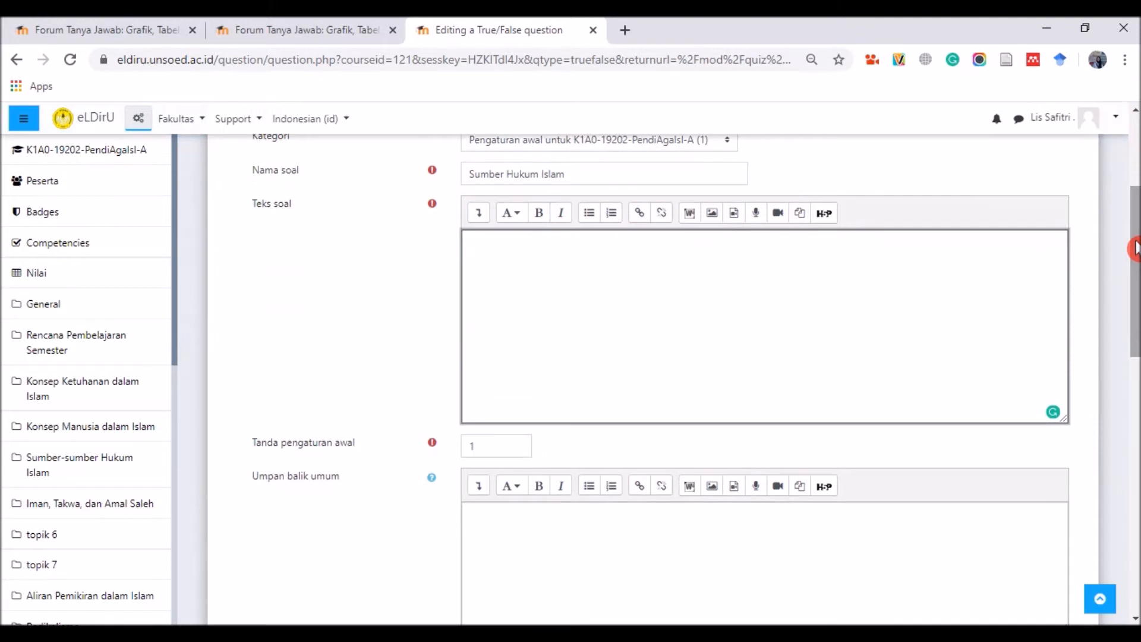
pyautogui.write('Asbabul wurud adalah')
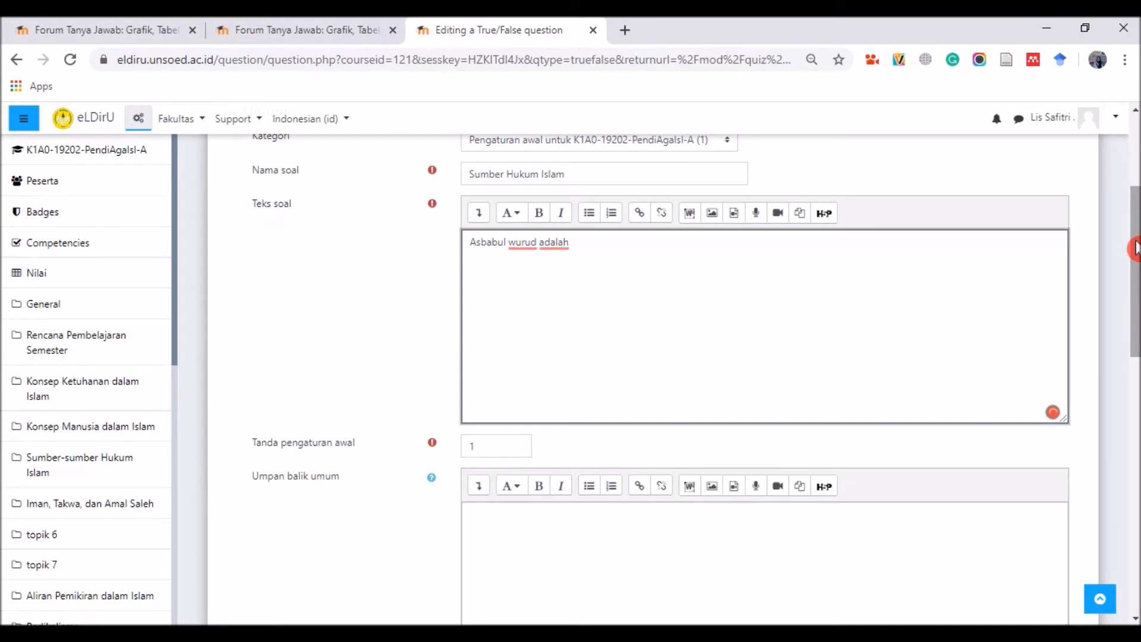
pyautogui.write(' sec')
pyautogui.press('BackSpace')
pyautogui.write('bab turunnya ')
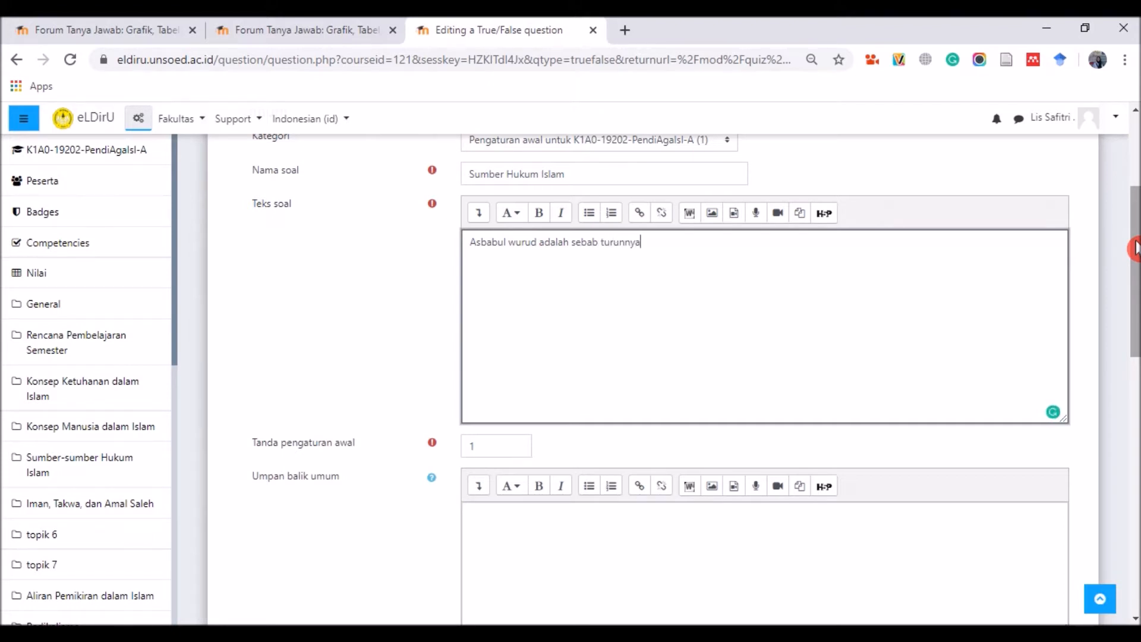
pyautogui.write('sebuah ayat ')
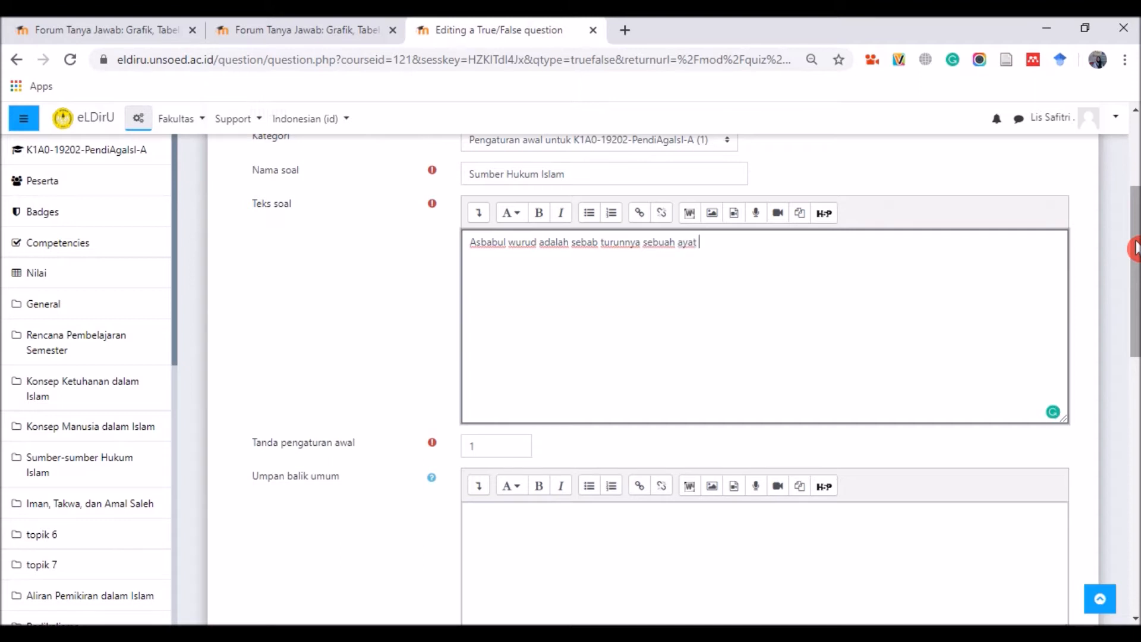
pyautogui.write('al-Quran')
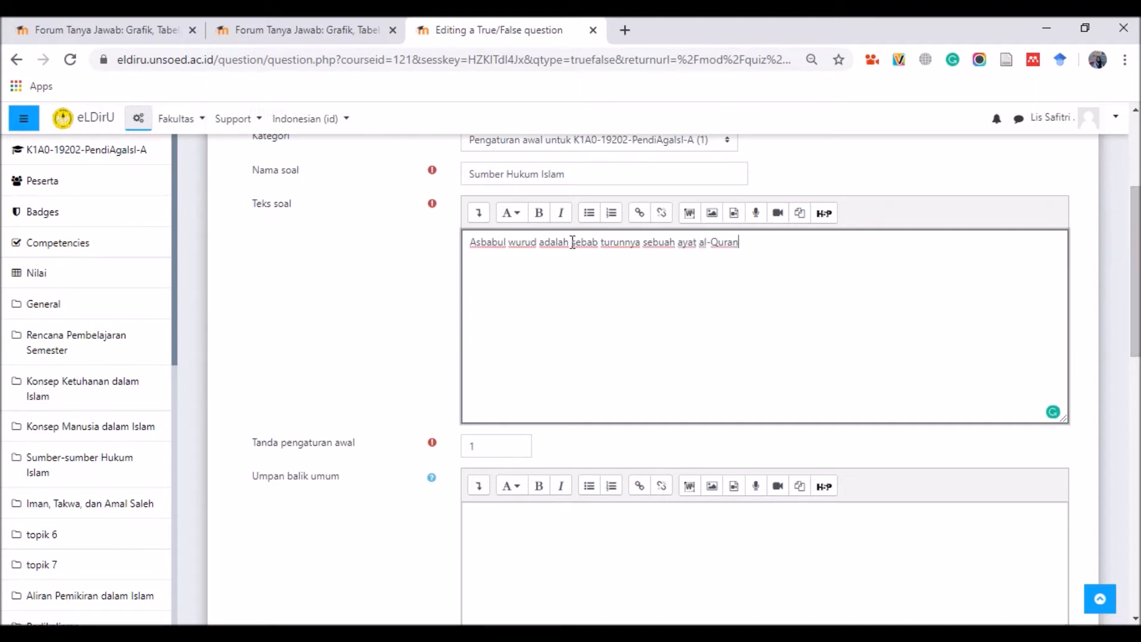
# Italicize the words "Asbabul wurud" in the question text
pyautogui.hotkey('shift', 'Left')
pyautogui.hotkey('shift', 'Left')
pyautogui.hotkey('shift', 'Left')
pyautogui.hotkey('shift', 'Left')
pyautogui.hotkey('shift', 'Left')
pyautogui.hotkey('shift', 'Left')
pyautogui.hotkey('shift', 'Left')
pyautogui.hotkey('shift', 'Left')
pyautogui.hotkey('shift', 'Left')
pyautogui.hotkey('shift', 'Left')
pyautogui.hotkey('shift', 'Left')
pyautogui.hotkey('shift', 'Left')
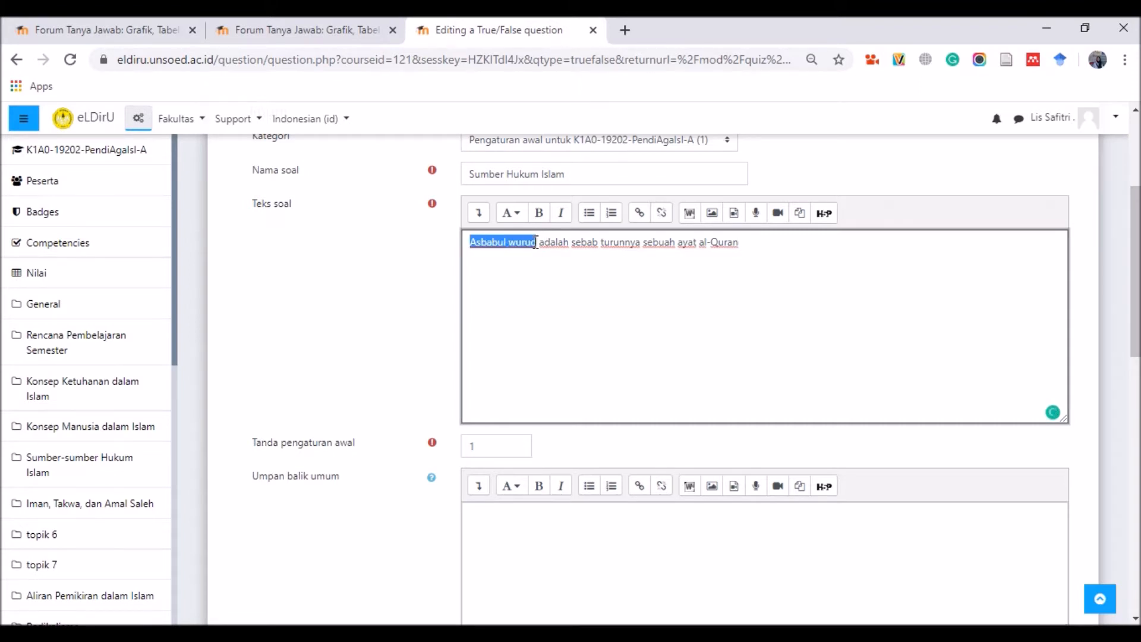
pyautogui.click(562, 215)
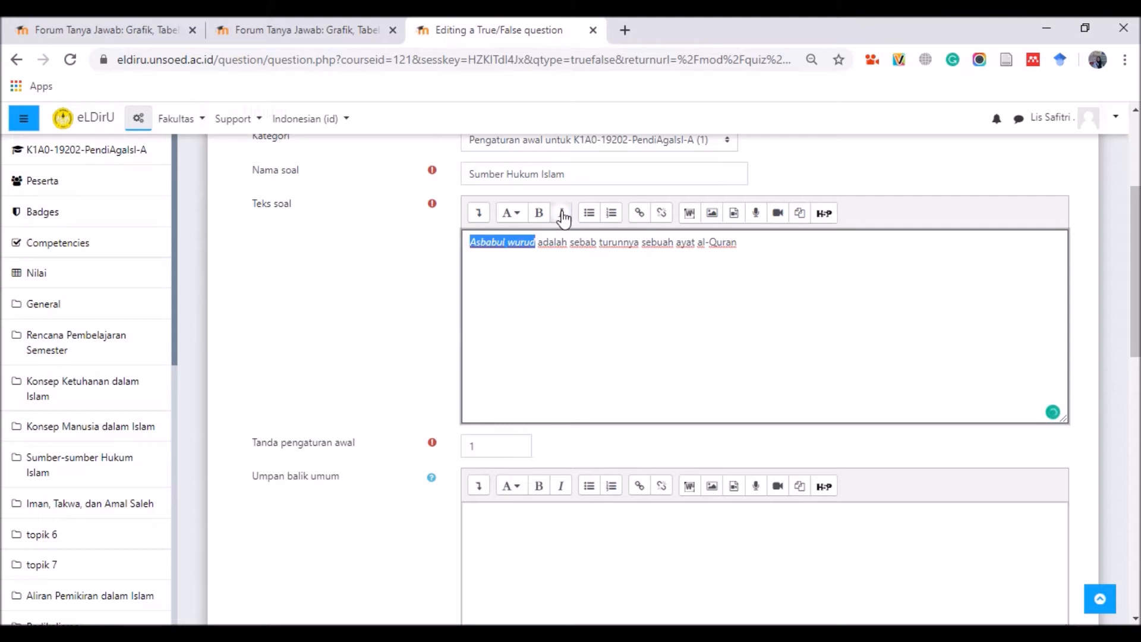
# Set the correct answer to False and save the True/False question
pyautogui.moveTo(1136, 305); pyautogui.dragTo(1136, 468)
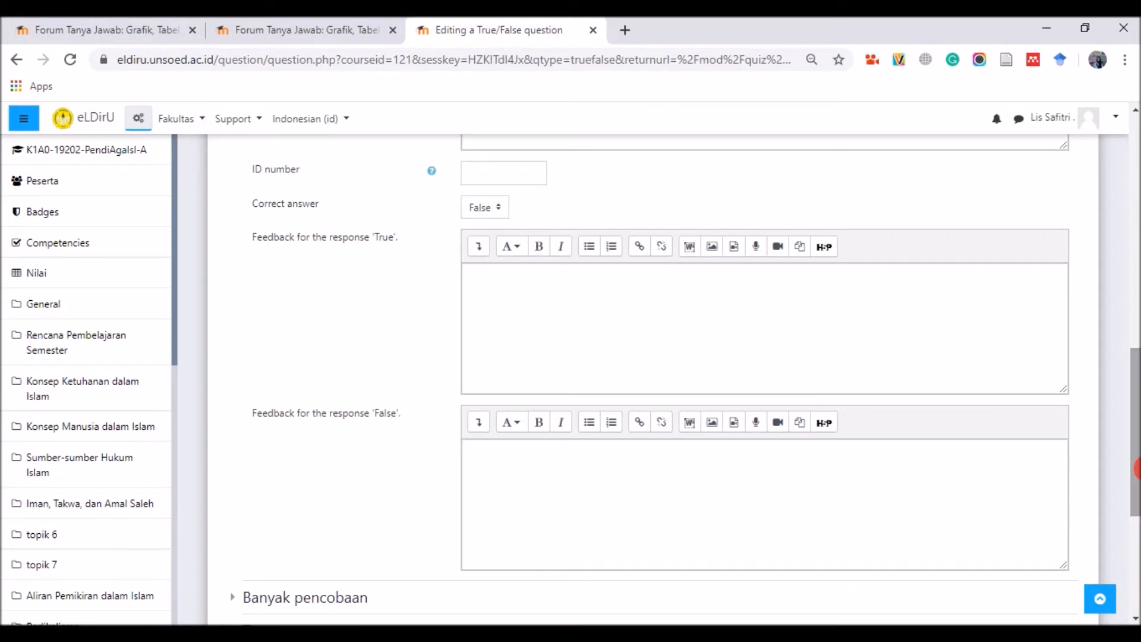
pyautogui.moveTo(1131, 373); pyautogui.dragTo(1134, 343)
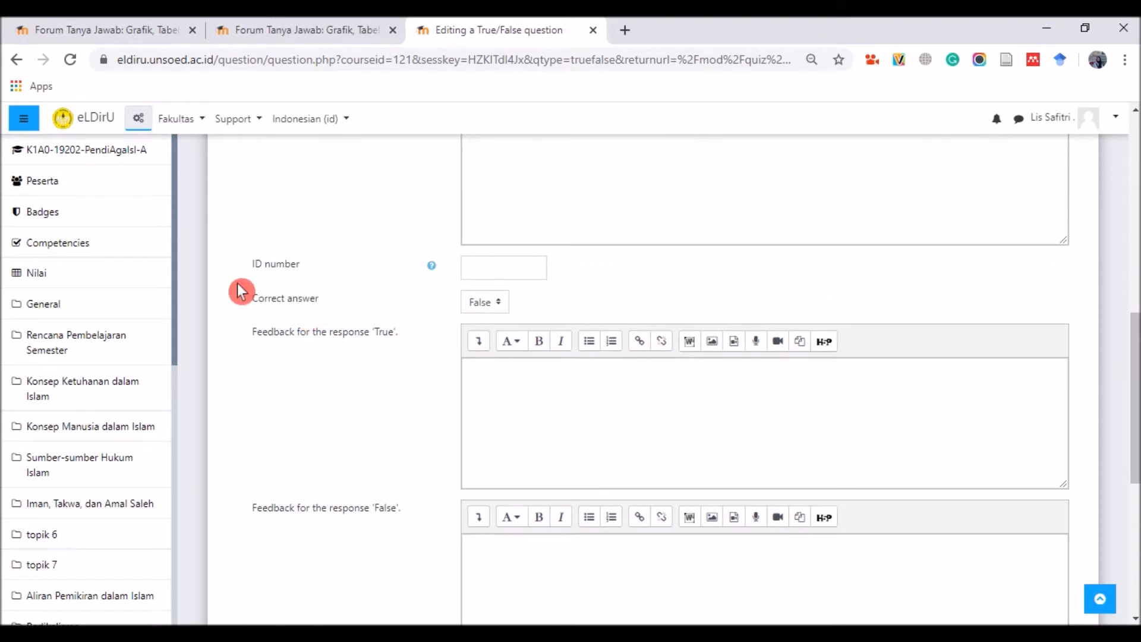
pyautogui.click(503, 308)
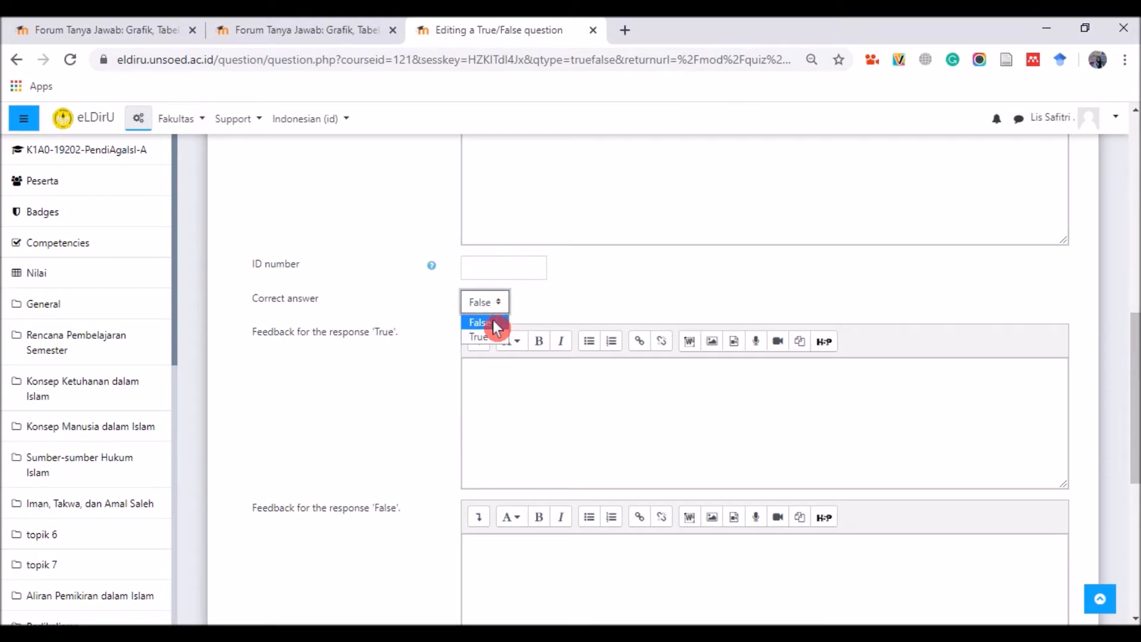
pyautogui.click(490, 323)
pyautogui.moveTo(1131, 427); pyautogui.dragTo(1129, 535)
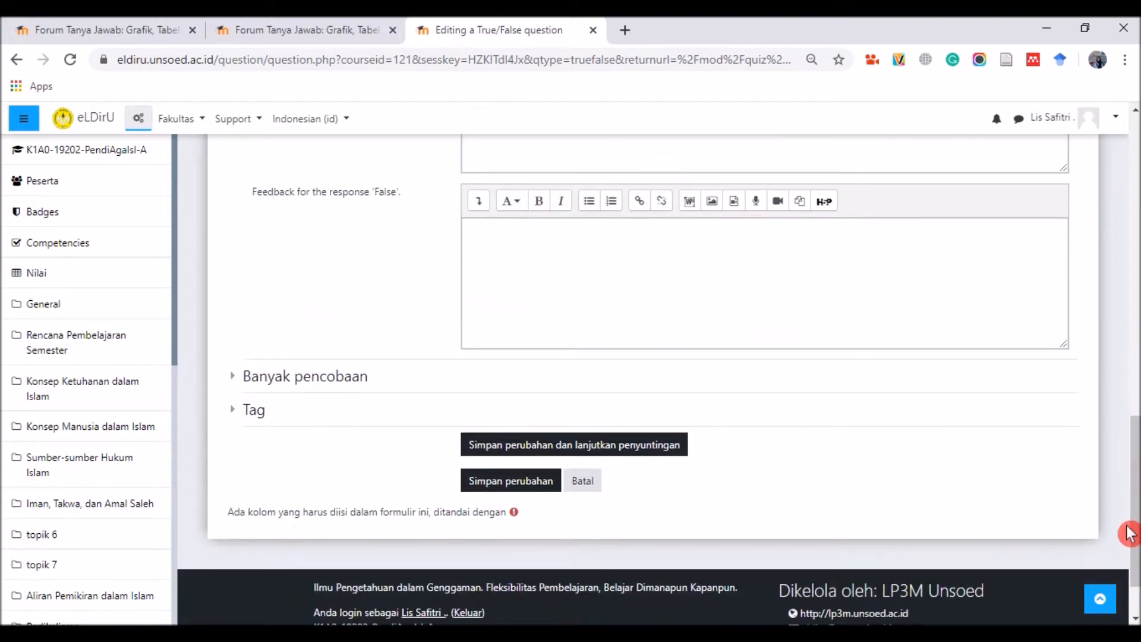
pyautogui.click(487, 488)
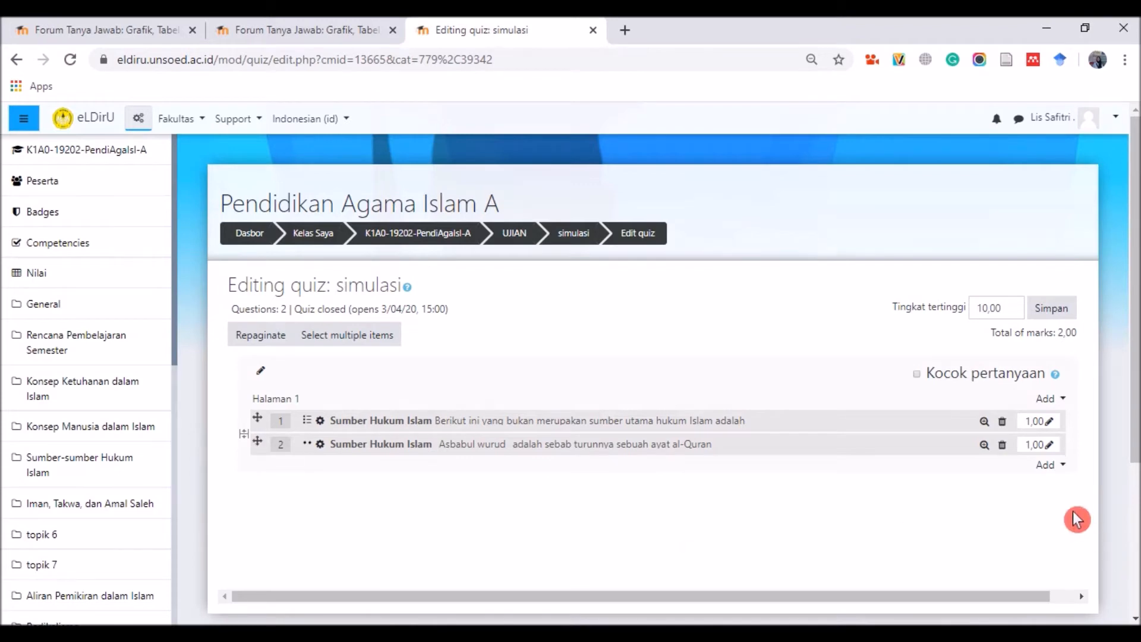
# Add a new Matching question after the second question in the quiz
pyautogui.click(1045, 469)
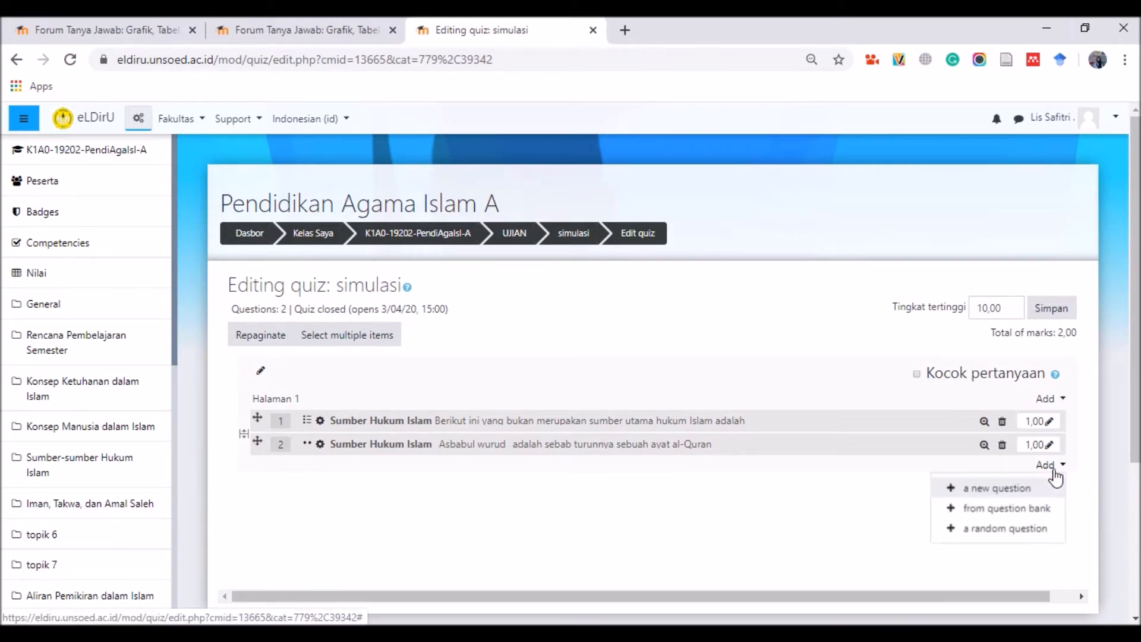
pyautogui.click(1018, 488)
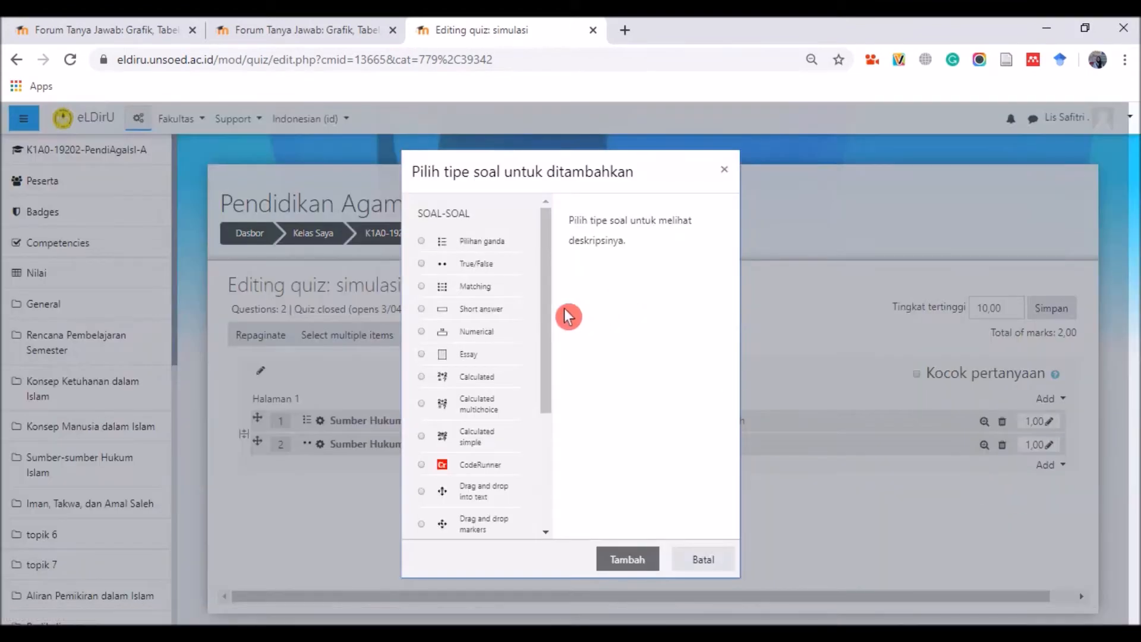
pyautogui.click(472, 290)
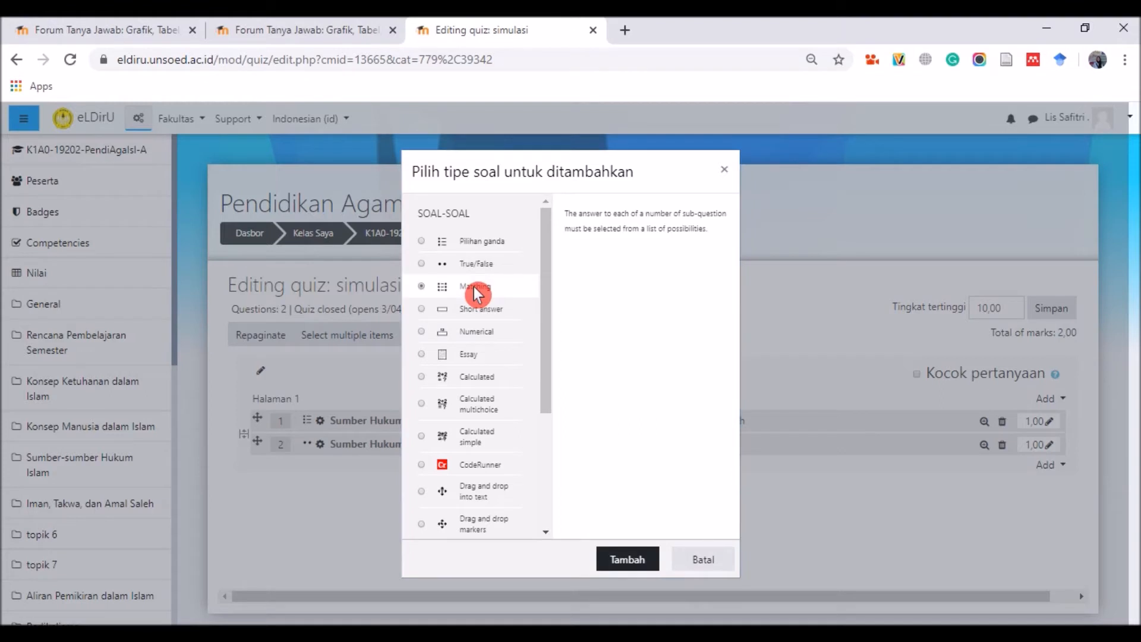
pyautogui.click(627, 565)
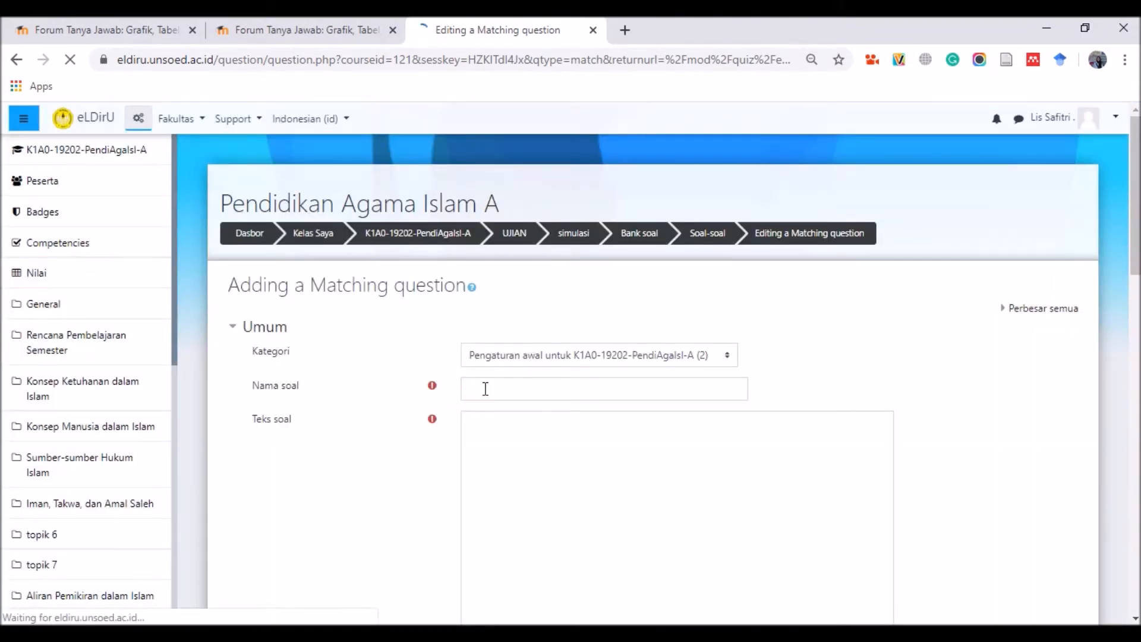
# Name the matching question "Sumber Hukum Islam"
pyautogui.scroll(-2, 486, 389)
pyautogui.click(501, 308)
pyautogui.click(500, 290)
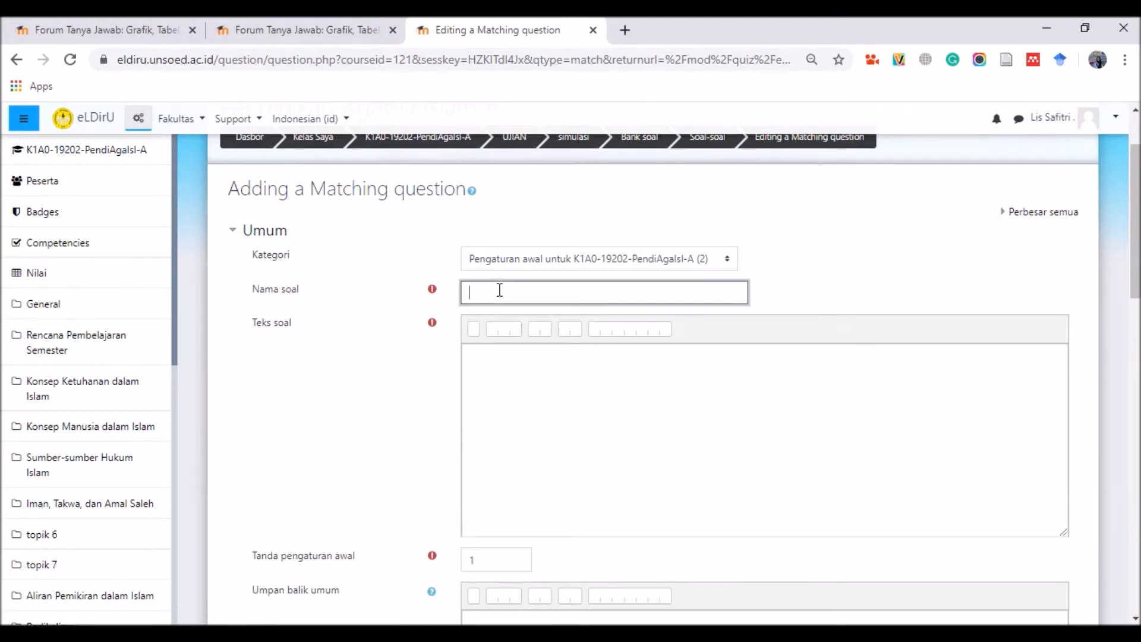
pyautogui.write('Su')
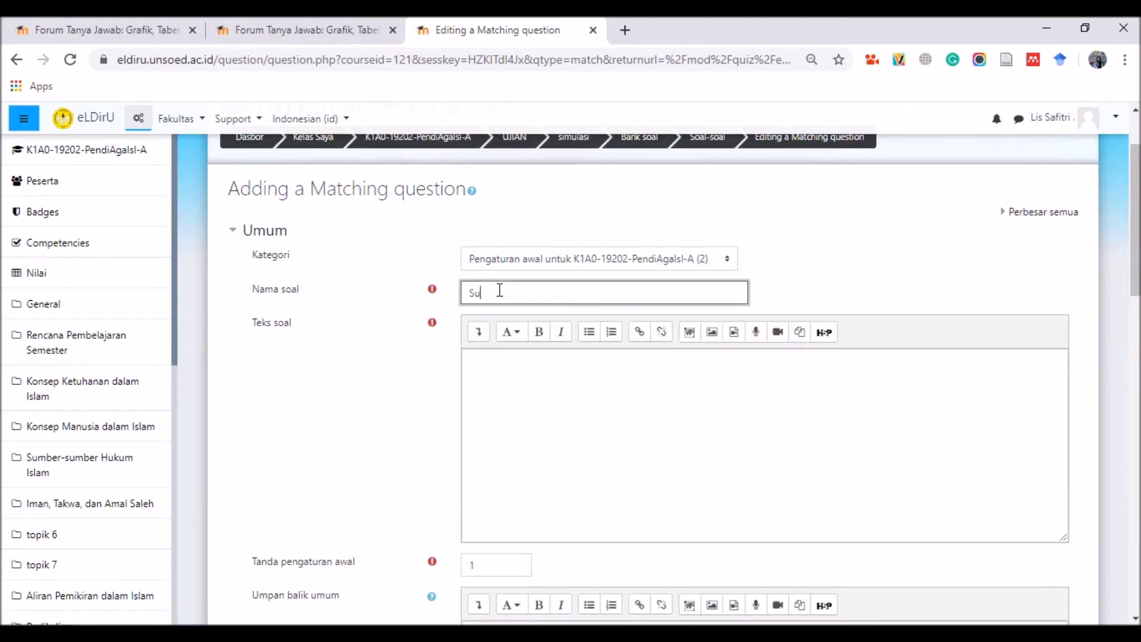
pyautogui.write('mber Hukum Islam')
# Enter "cocokan istilah di bawah ini dengan makna yang tepat!" as the matching question's text
pyautogui.click(519, 356)
pyautogui.write('co')
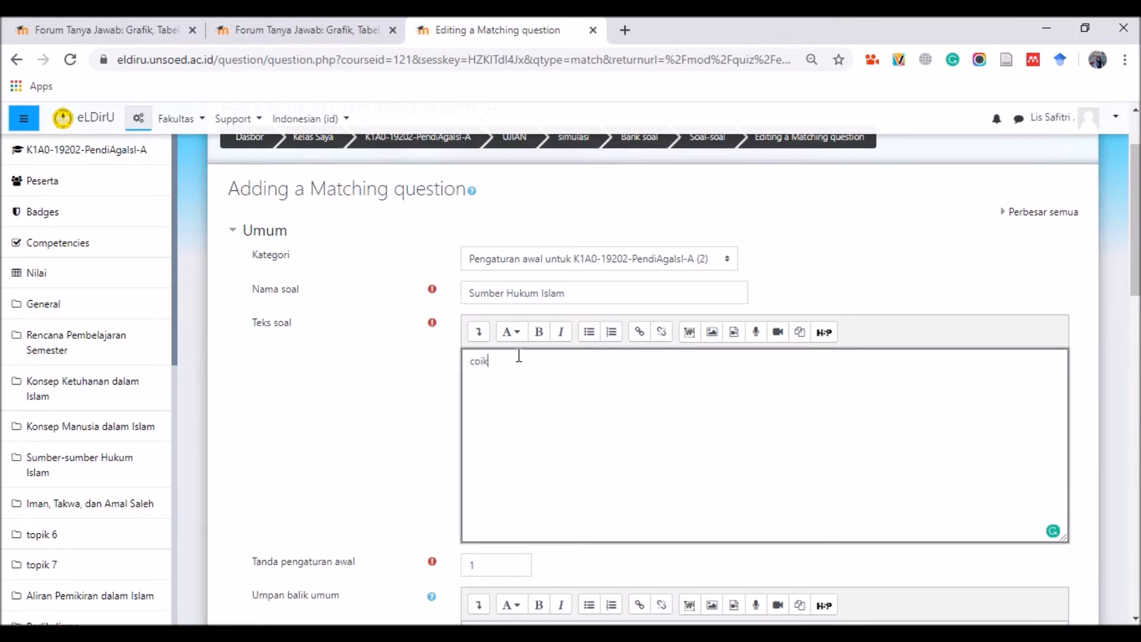
pyautogui.write('cok')
pyautogui.write('an ')
pyautogui.write('istil')
pyautogui.write('ah te')
pyautogui.write('r')
pyautogui.press('BackSpace')
pyautogui.press('BackSpace')
pyautogui.press('BackSpace')
pyautogui.write('di bawah ini dengan ma')
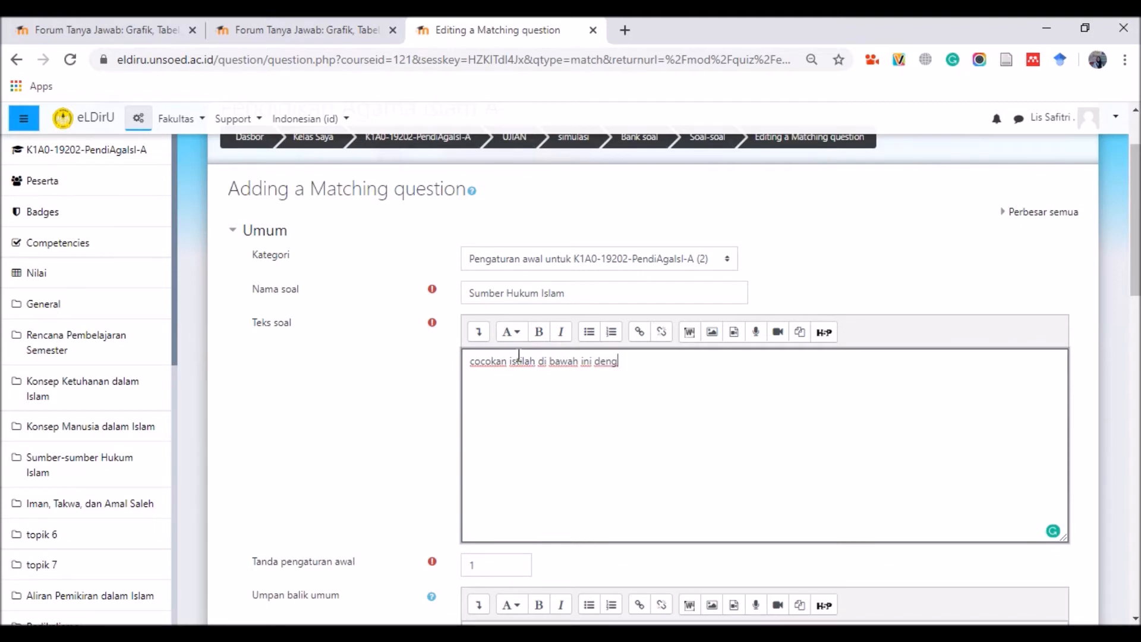
pyautogui.write('kna yang tepat')
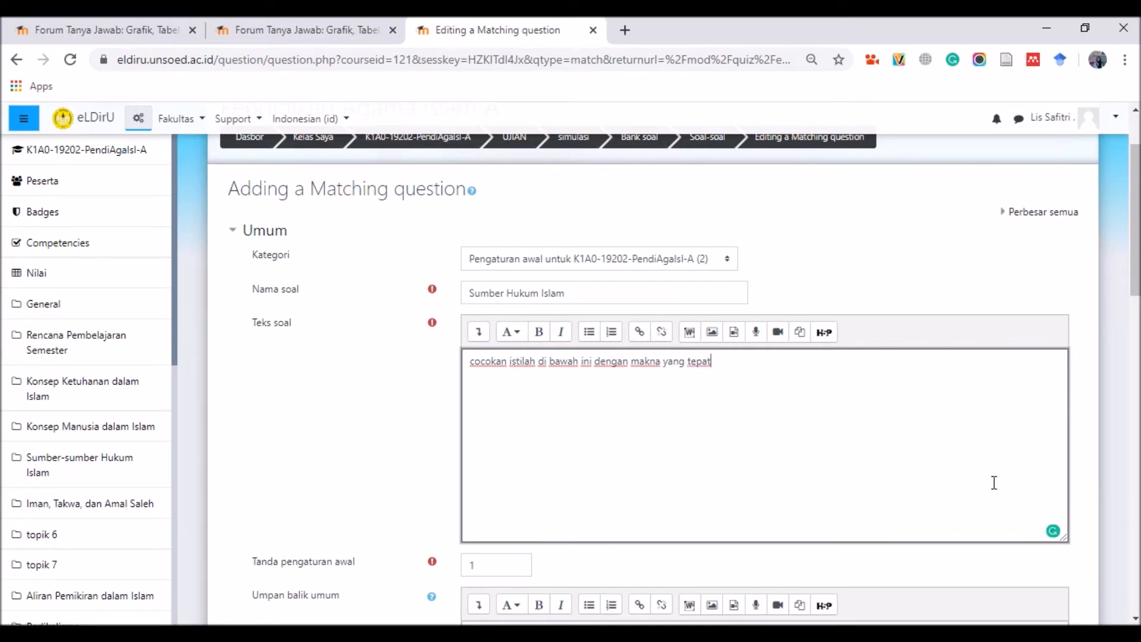
pyautogui.write('!')
# Fill Soal 1 with "hifzul aql" and give it the answer "menjaga akal"
pyautogui.moveTo(1136, 215); pyautogui.dragTo(1135, 375)
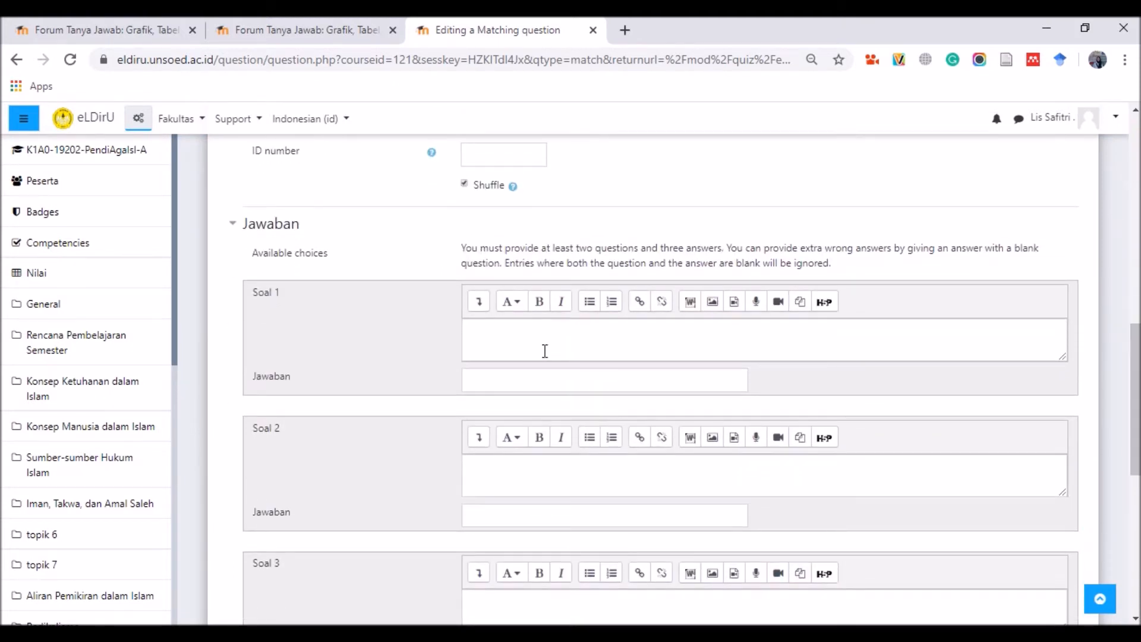
pyautogui.click(509, 340)
pyautogui.write('hifz')
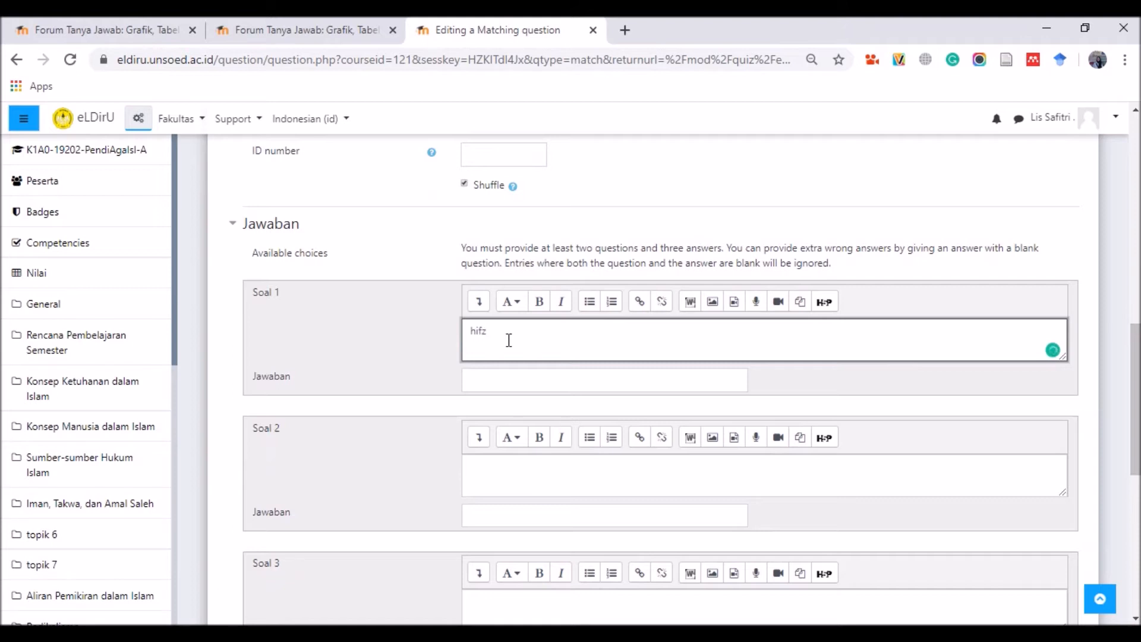
pyautogui.write('ul al')
pyautogui.click(502, 364)
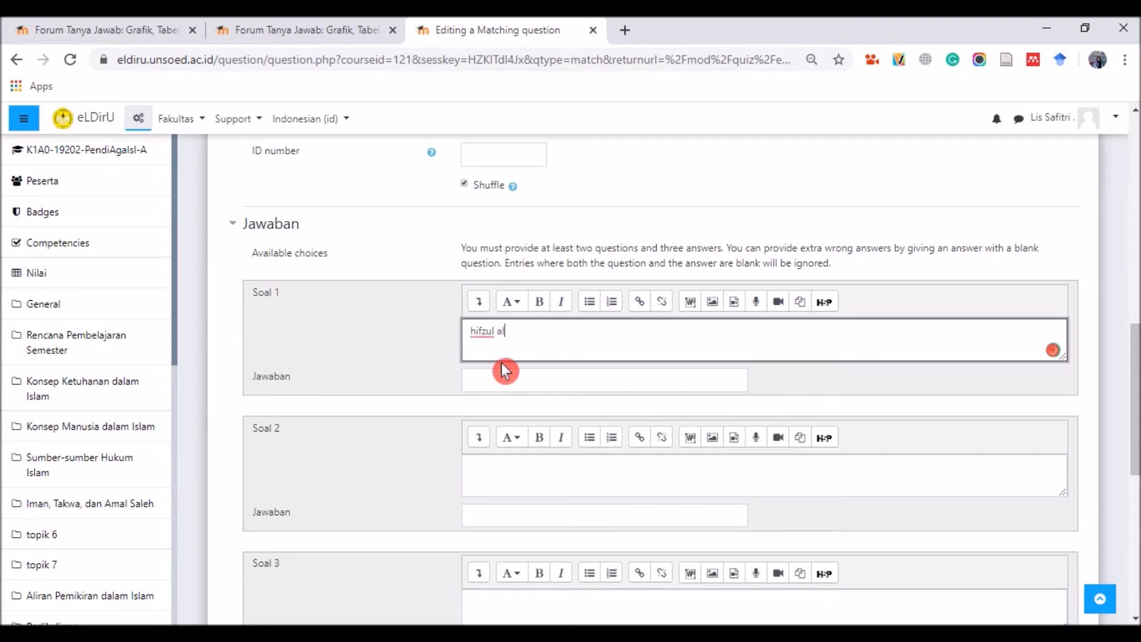
pyautogui.write('aql')
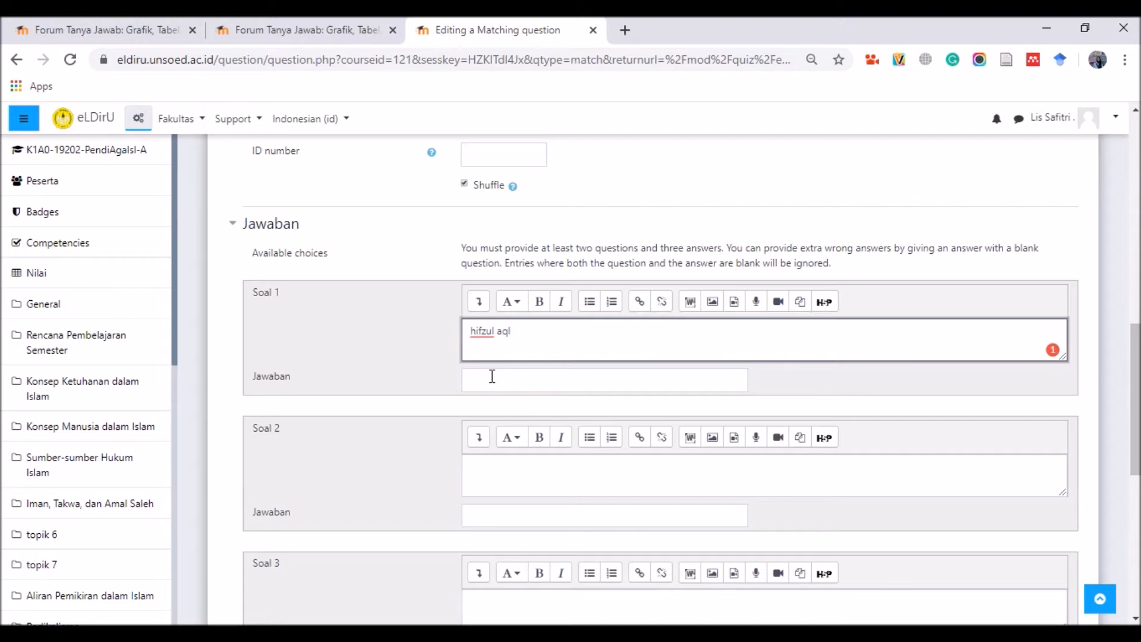
pyautogui.click(492, 376)
pyautogui.write('menjaga akal')
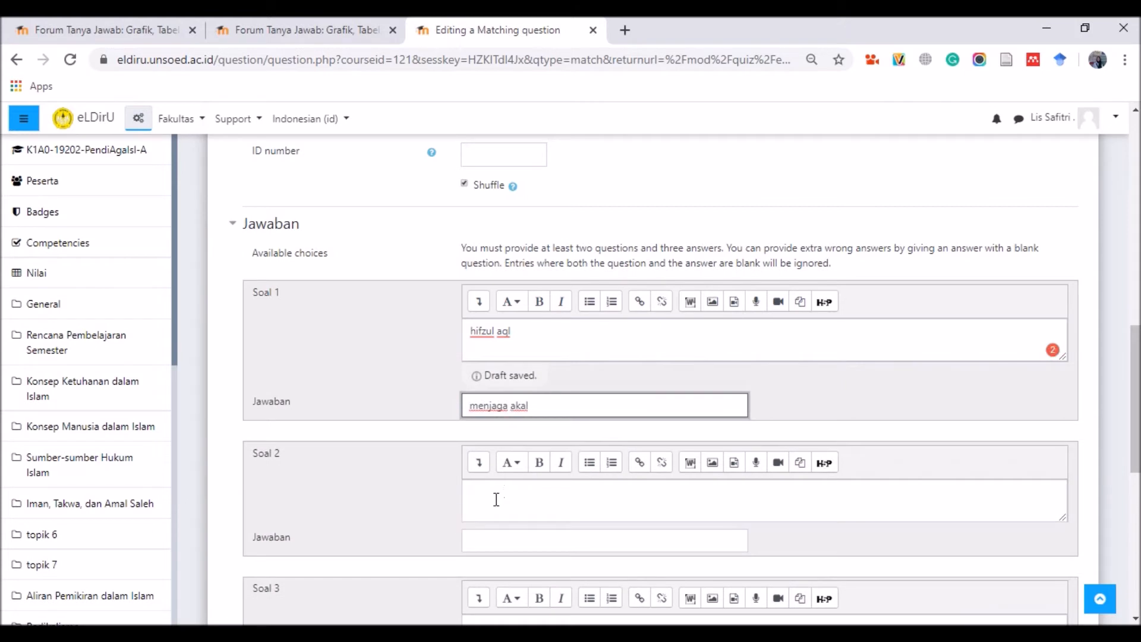
# Fill Soal 2 with "hifzun nafsi" and give it the answer "menjaga diri"
pyautogui.click(496, 499)
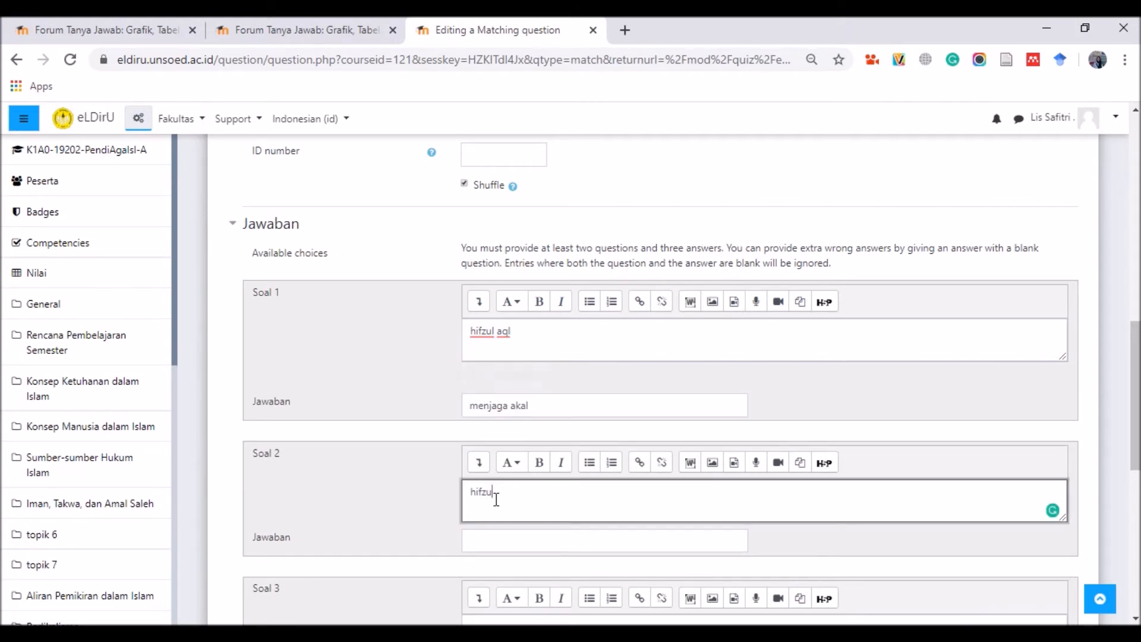
pyautogui.write('u')
pyautogui.press('BackSpace')
pyautogui.write('n nafsi')
pyautogui.click(487, 512)
pyautogui.write('menjaga diri')
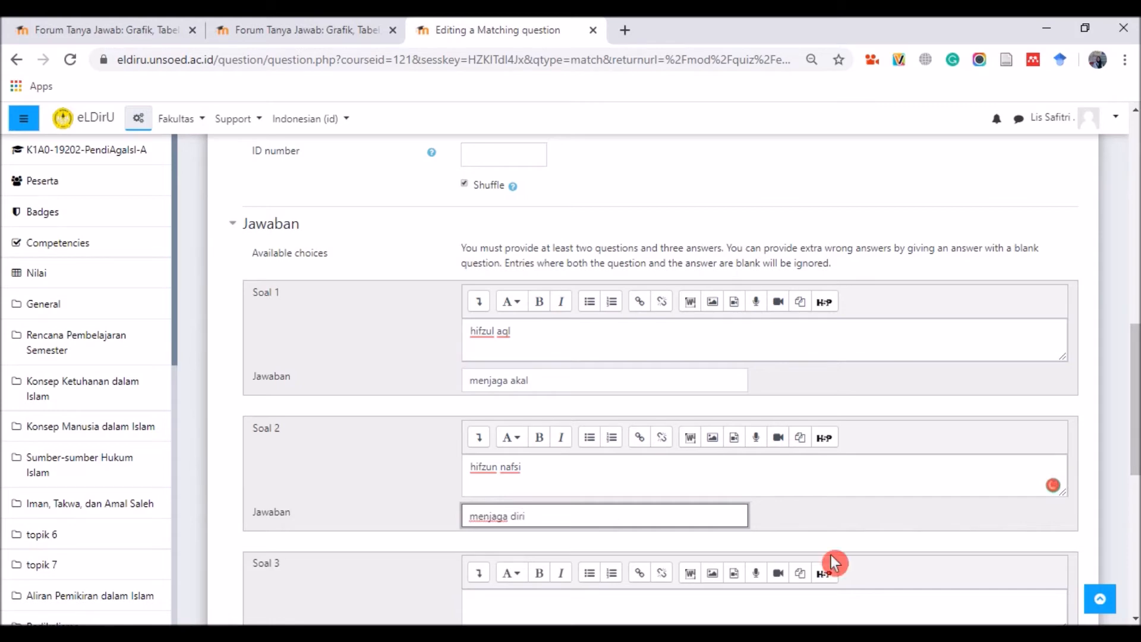
# Fill Soal 3 with "hifzul mal" and the answer "menjaga harta", and save the matching question
pyautogui.moveTo(1136, 399); pyautogui.dragTo(1136, 466)
pyautogui.click(500, 388)
pyautogui.write('hifzul mal')
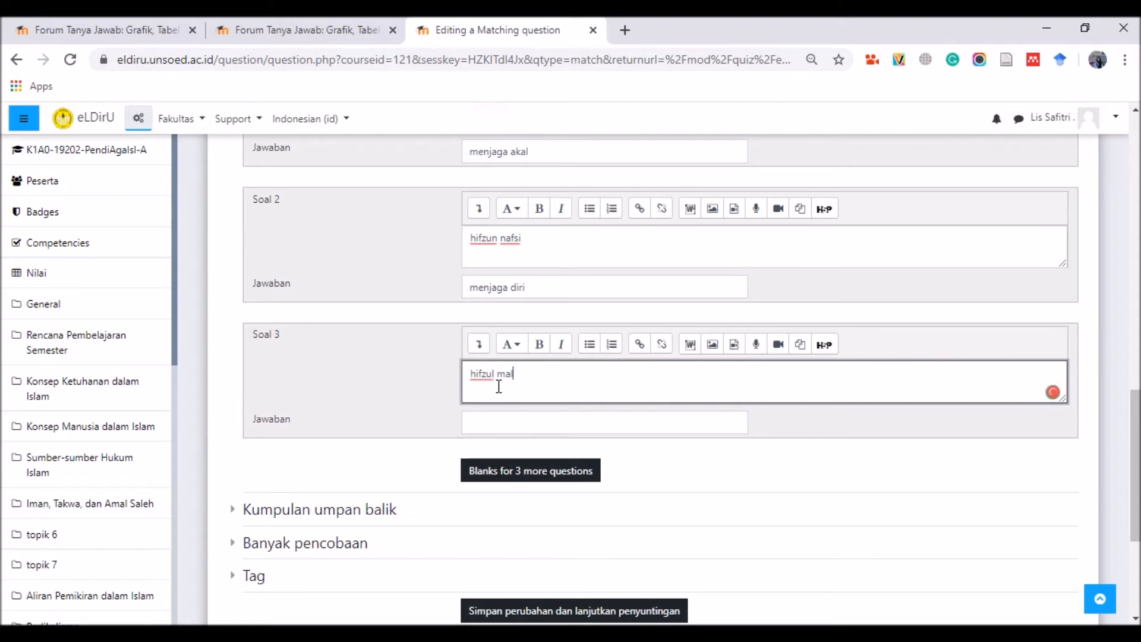
pyautogui.click(490, 424)
pyautogui.write('men')
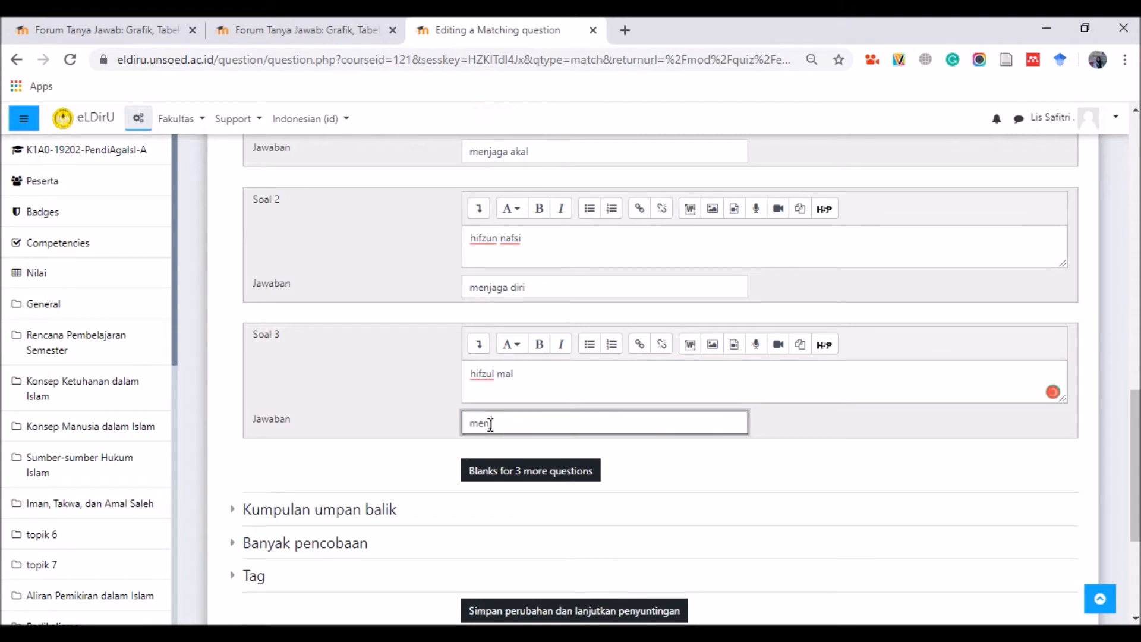
pyautogui.write('jaga harta')
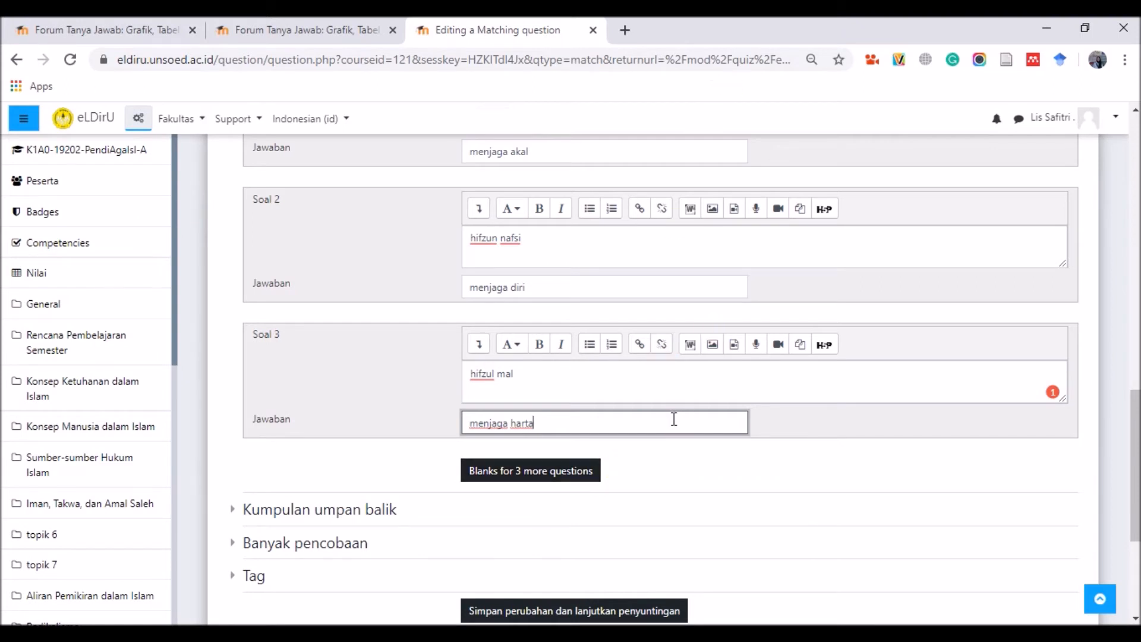
pyautogui.moveTo(1136, 423); pyautogui.dragTo(1136, 484)
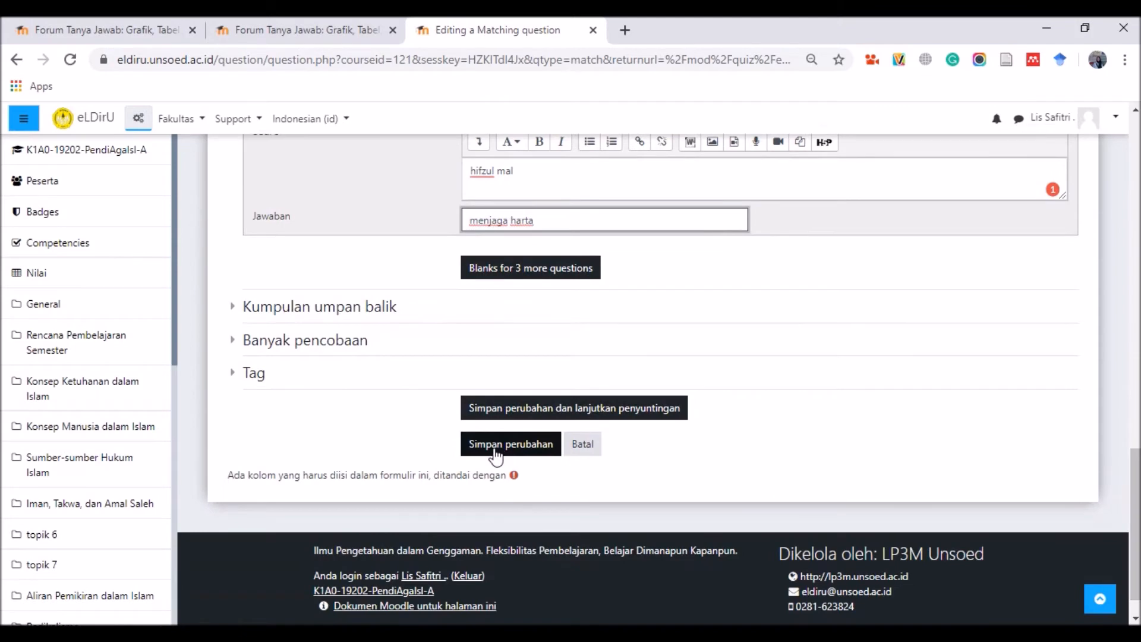
pyautogui.click(495, 455)
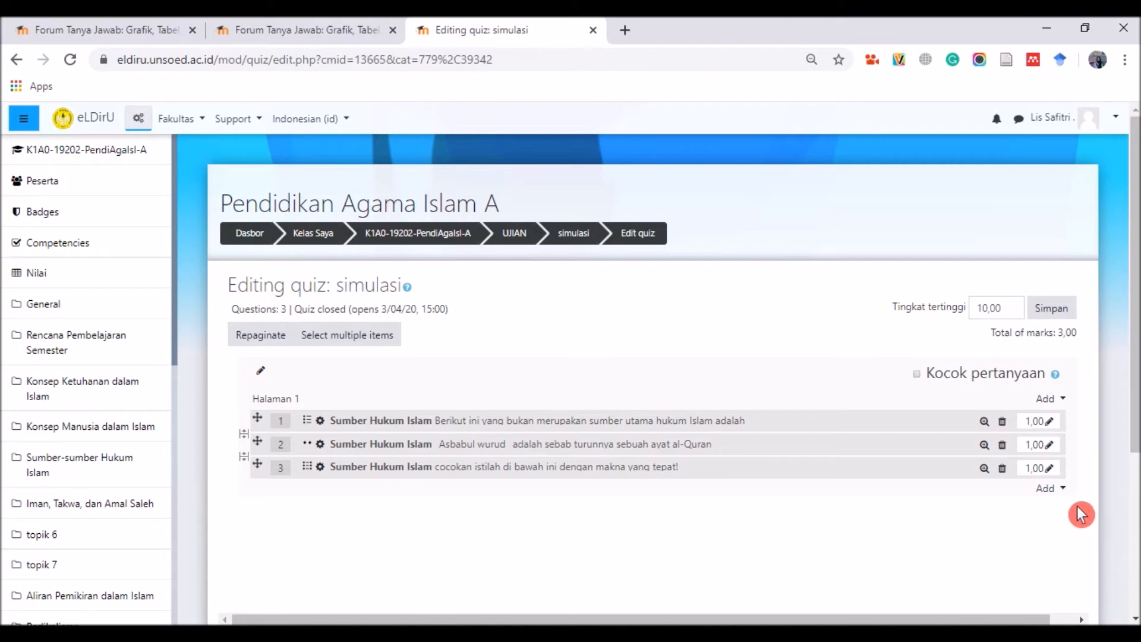
# Add a new Short answer question at the end of the quiz and name it "munakahat"
pyautogui.click(1051, 491)
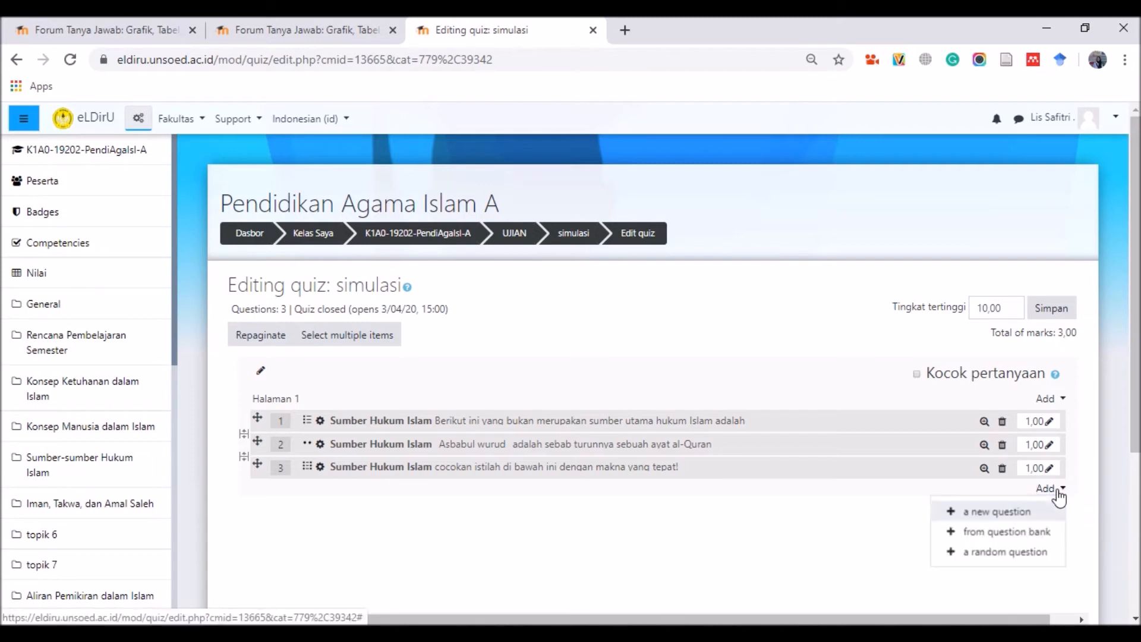
pyautogui.click(1019, 513)
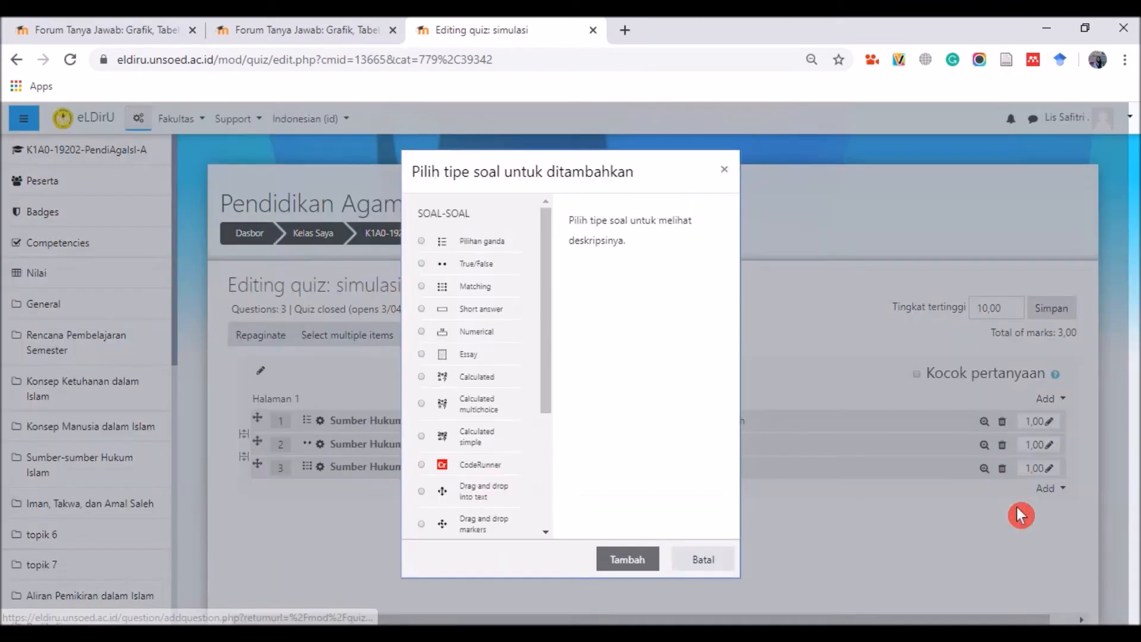
pyautogui.click(498, 315)
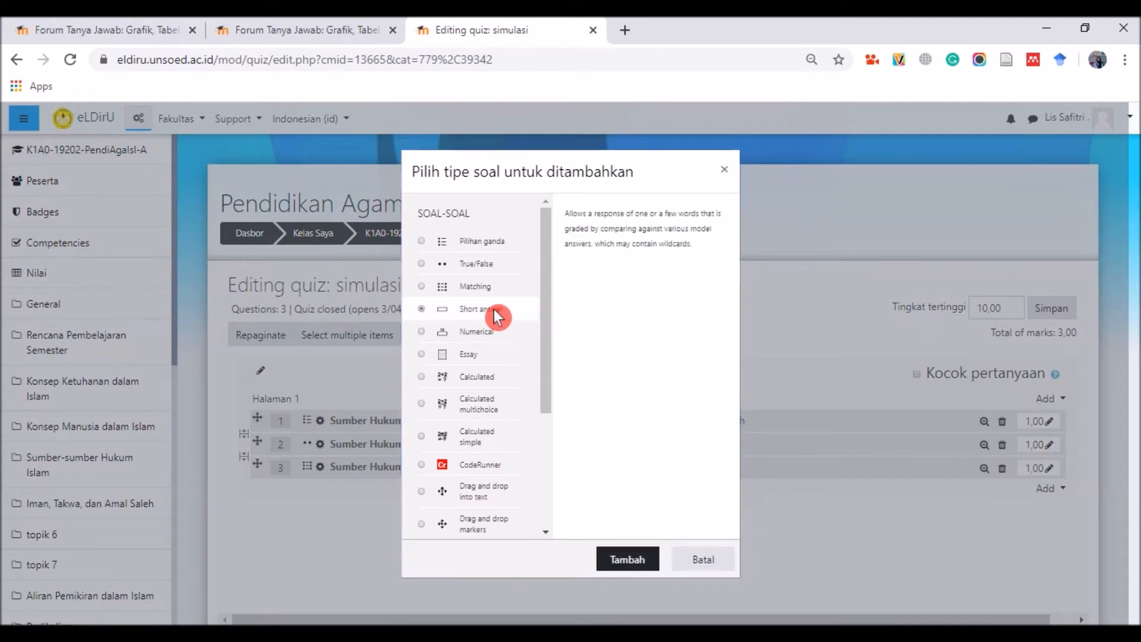
pyautogui.click(629, 564)
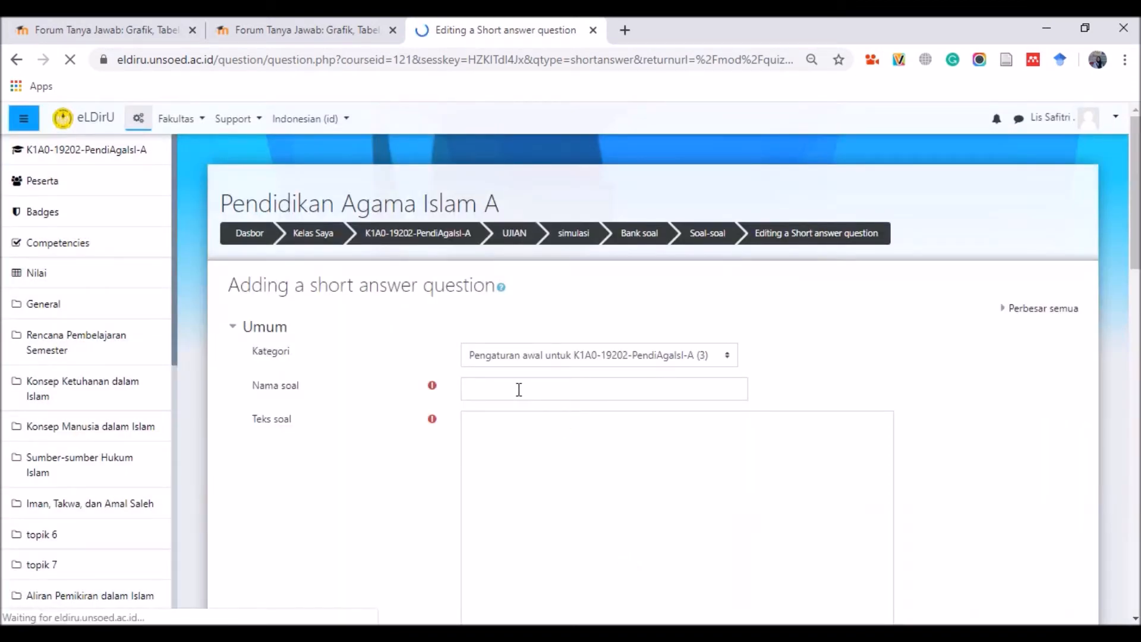
pyautogui.click(519, 389)
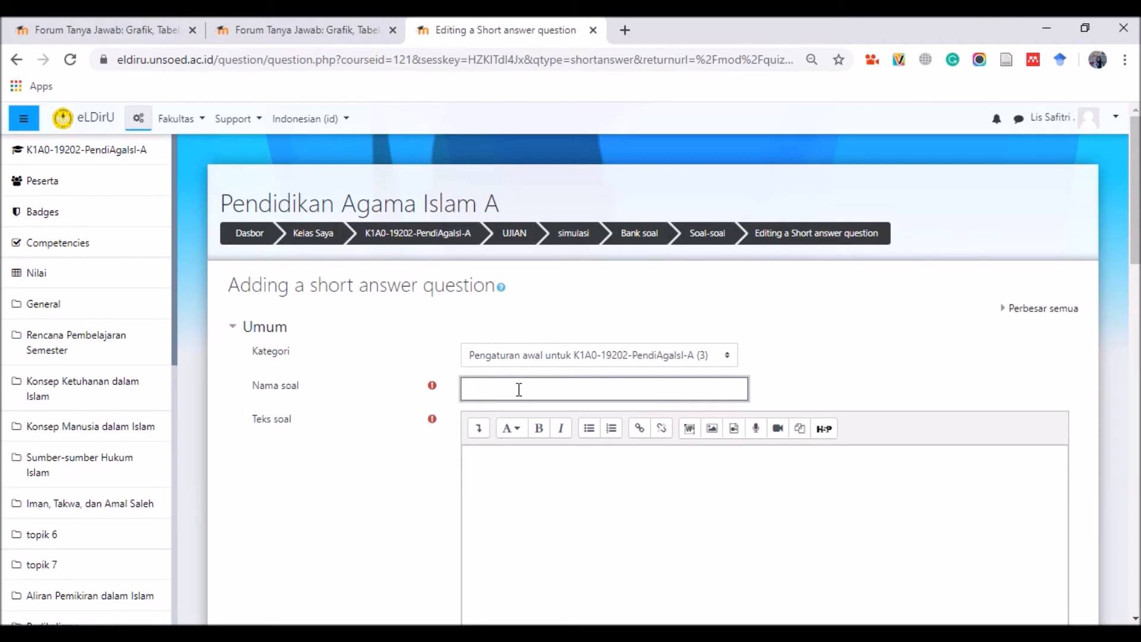
pyautogui.write('munakahat')
# Enter "nikah berasal dari bahasa Arab, yaitu ....." as the short answer question's text
pyautogui.click(501, 472)
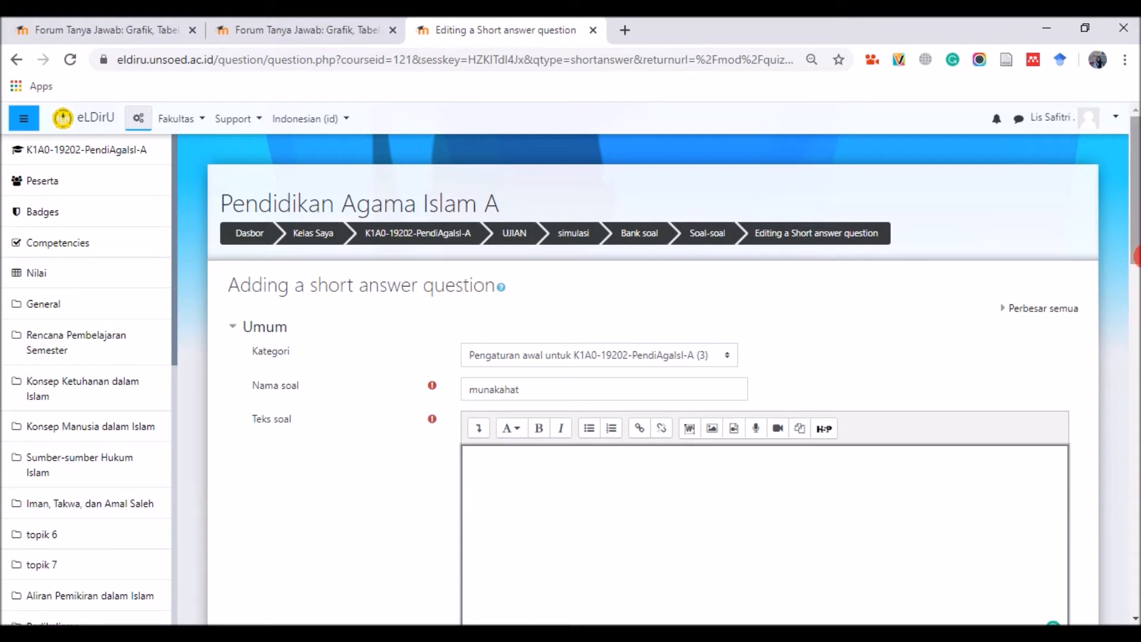
pyautogui.moveTo(1135, 243); pyautogui.dragTo(1135, 308)
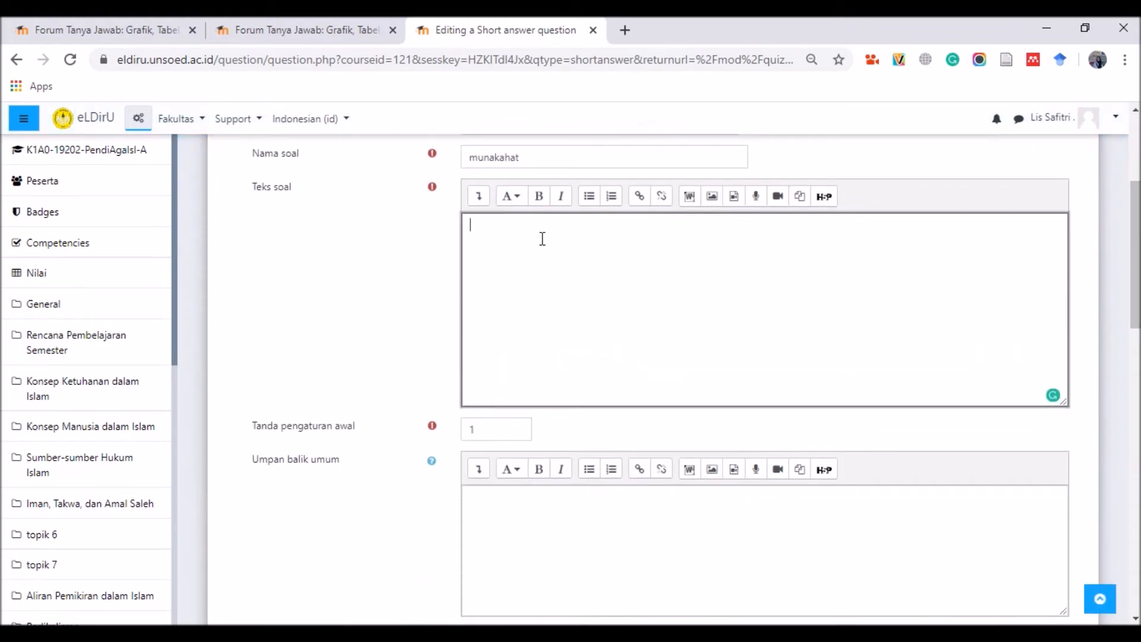
pyautogui.write('m')
pyautogui.press('BackSpace')
pyautogui.write('nikah berasal dari bahas')
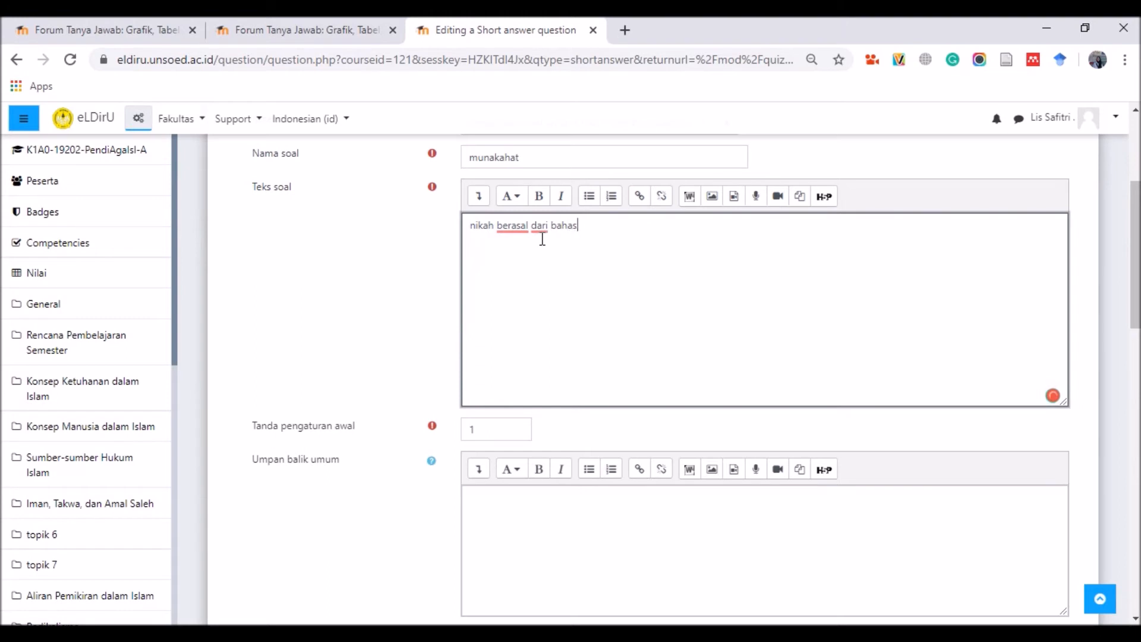
pyautogui.write('a Arab')
pyautogui.hotkey('shift', 'Left')
pyautogui.hotkey('shift', 'Left')
pyautogui.hotkey('shift', 'Left')
pyautogui.hotkey('shift', 'Left')
pyautogui.hotkey('shift', 'Left')
pyautogui.hotkey('shift', 'Left')
pyautogui.hotkey('shift', 'Left')
pyautogui.hotkey('shift', 'Left')
pyautogui.hotkey('shift', 'Left')
pyautogui.hotkey('shift', 'Left')
pyautogui.hotkey('shift', 'Left')
pyautogui.hotkey('shift', 'Left')
pyautogui.hotkey('shift', 'Left')
pyautogui.hotkey('shift', 'Left')
pyautogui.hotkey('shift', 'Left')
pyautogui.hotkey('shift', 'Left')
pyautogui.hotkey('shift', 'Left')
pyautogui.hotkey('shift', 'Left')
pyautogui.hotkey('shift', 'Left')
pyautogui.hotkey('shift', 'Left')
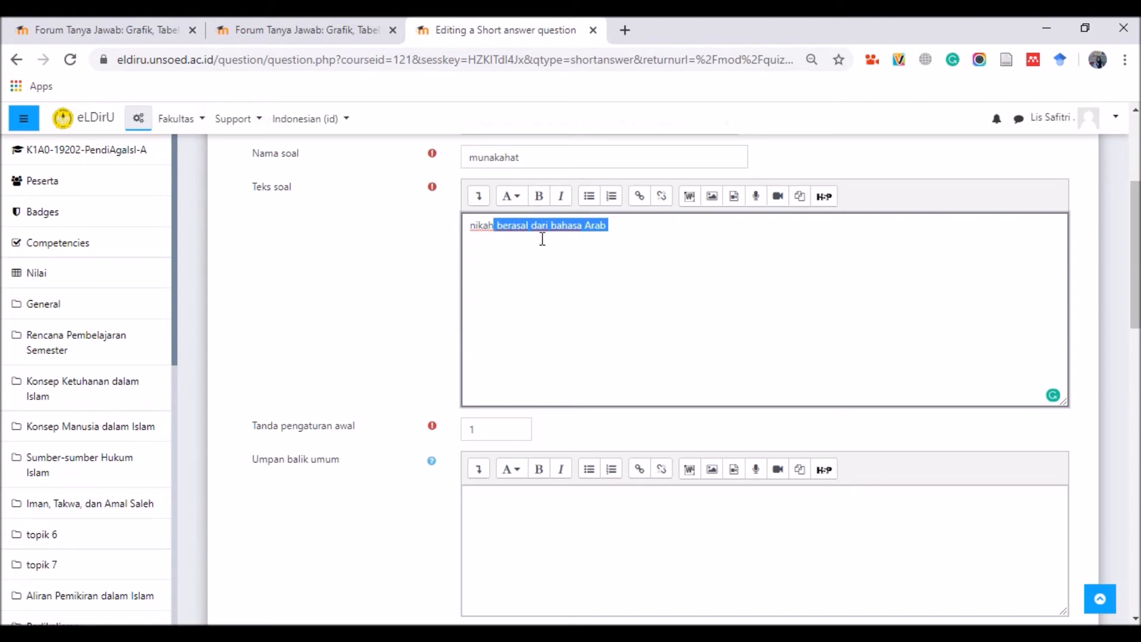
pyautogui.hotkey('shift', 'Left')
pyautogui.press('Right')
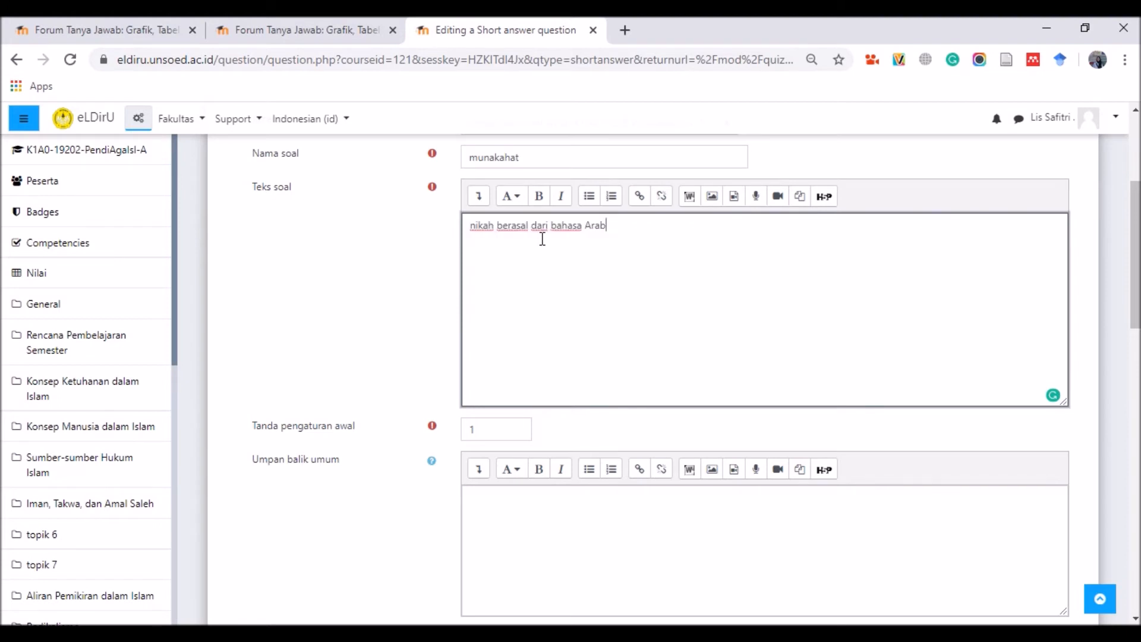
pyautogui.write(', yaitu .....')
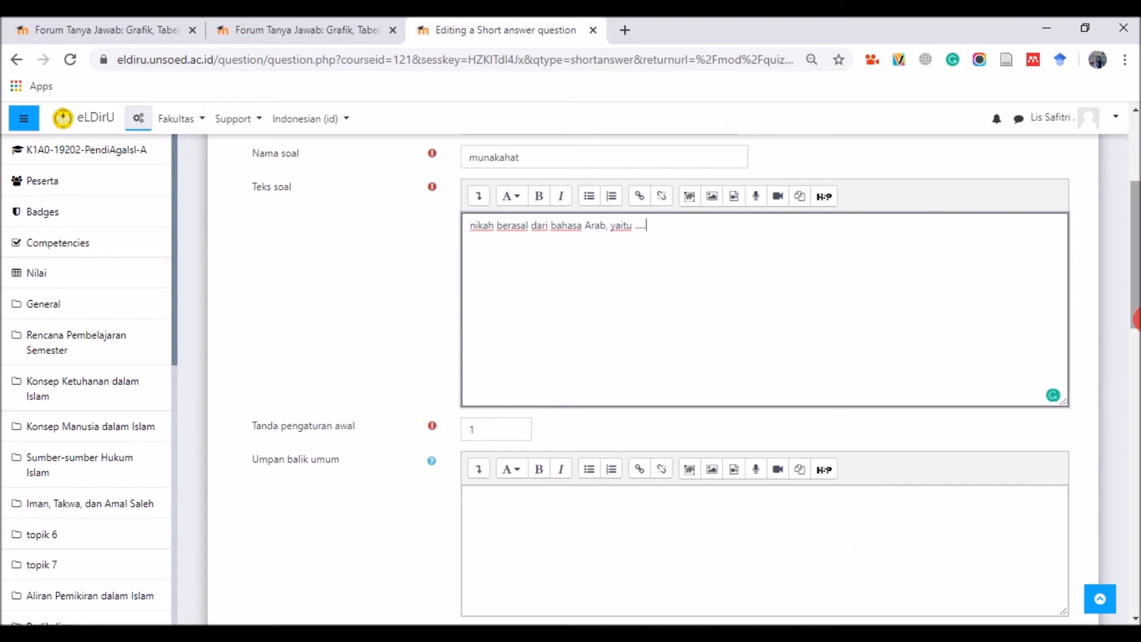
# Set Answer 1 to "nakaha" with a grade of 100% and save the short answer question
pyautogui.moveTo(1133, 311); pyautogui.dragTo(1137, 447)
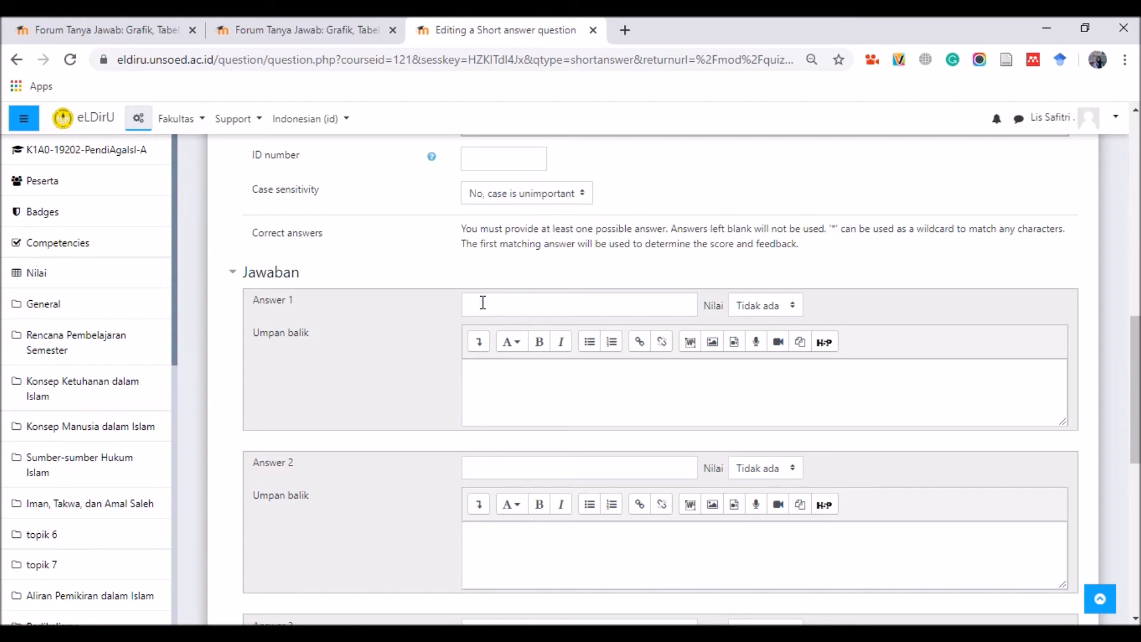
pyautogui.click(508, 305)
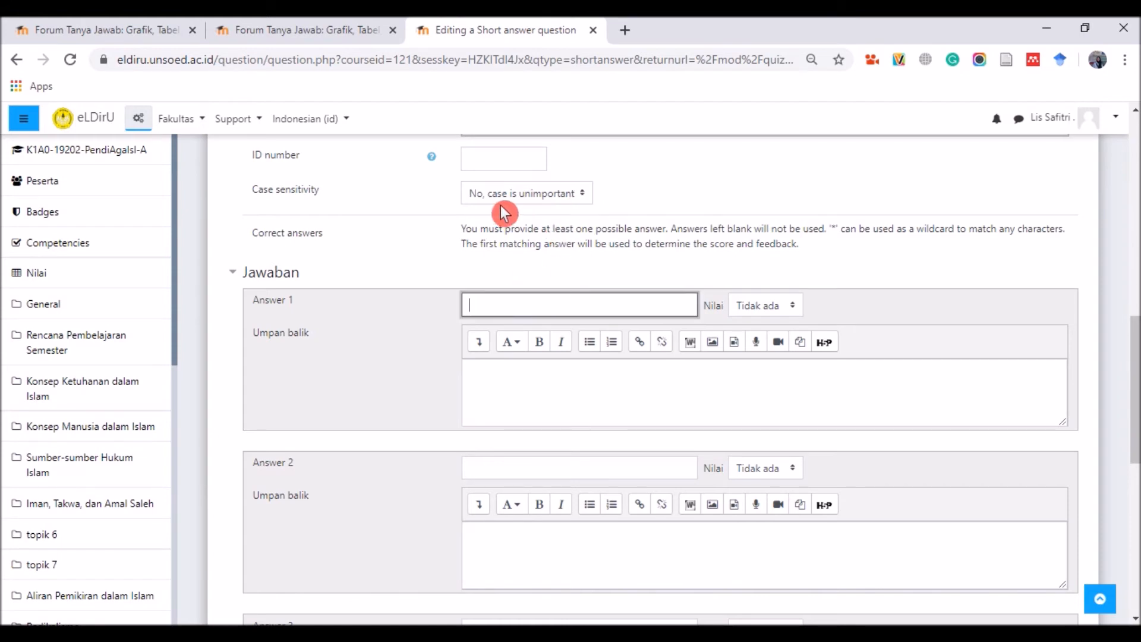
pyautogui.write('nakaha')
pyautogui.click(776, 310)
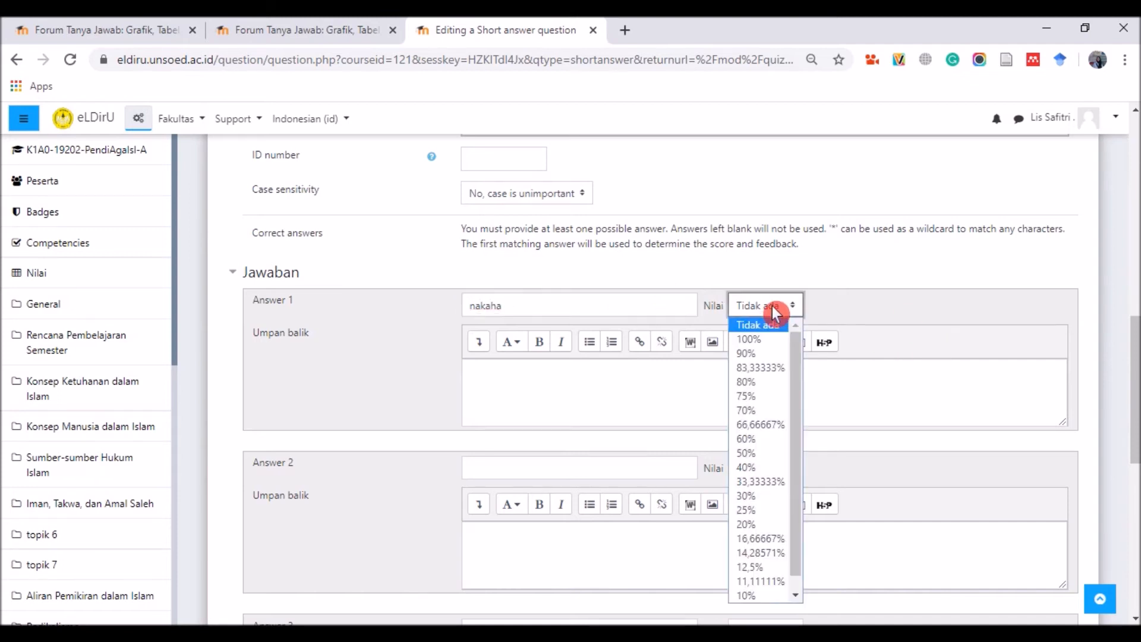
pyautogui.click(767, 339)
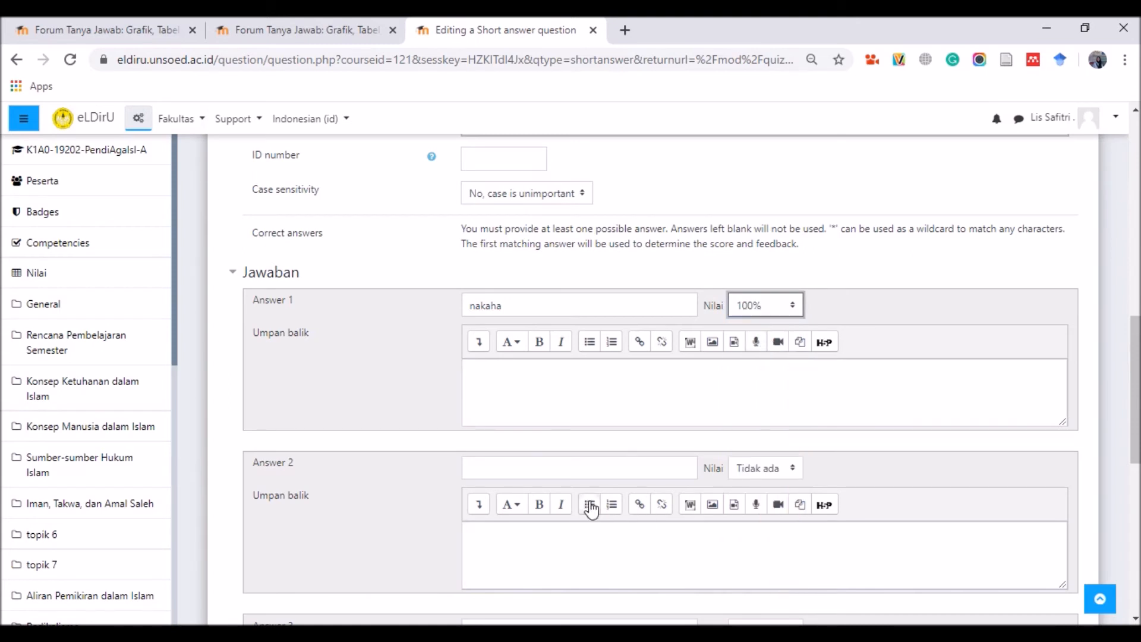
pyautogui.click(552, 505)
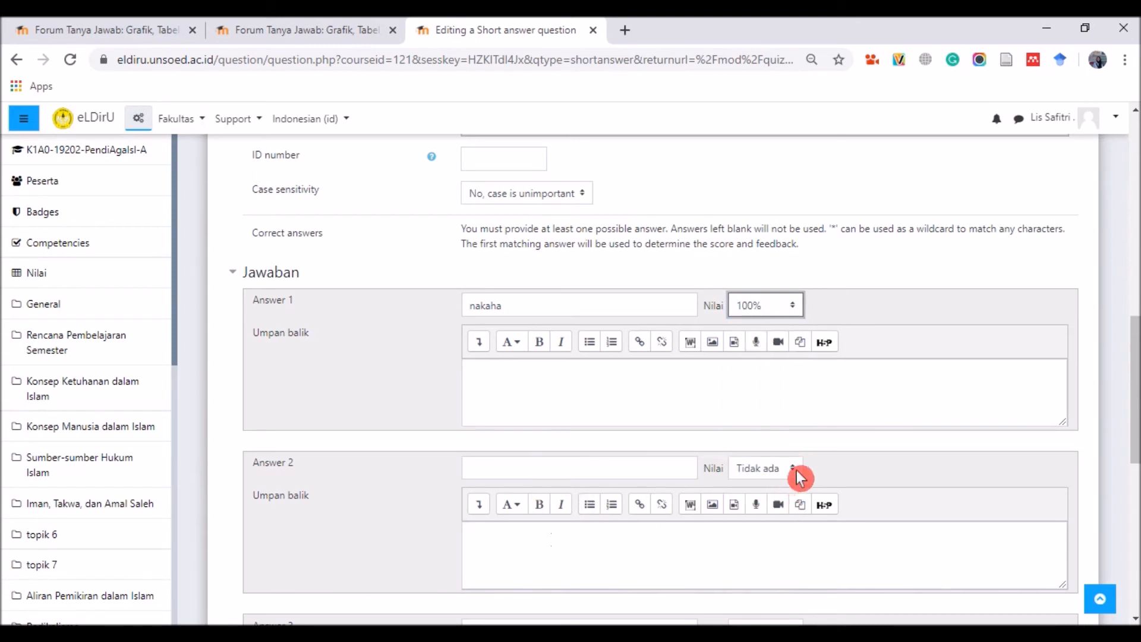
pyautogui.moveTo(1138, 356); pyautogui.dragTo(1138, 488)
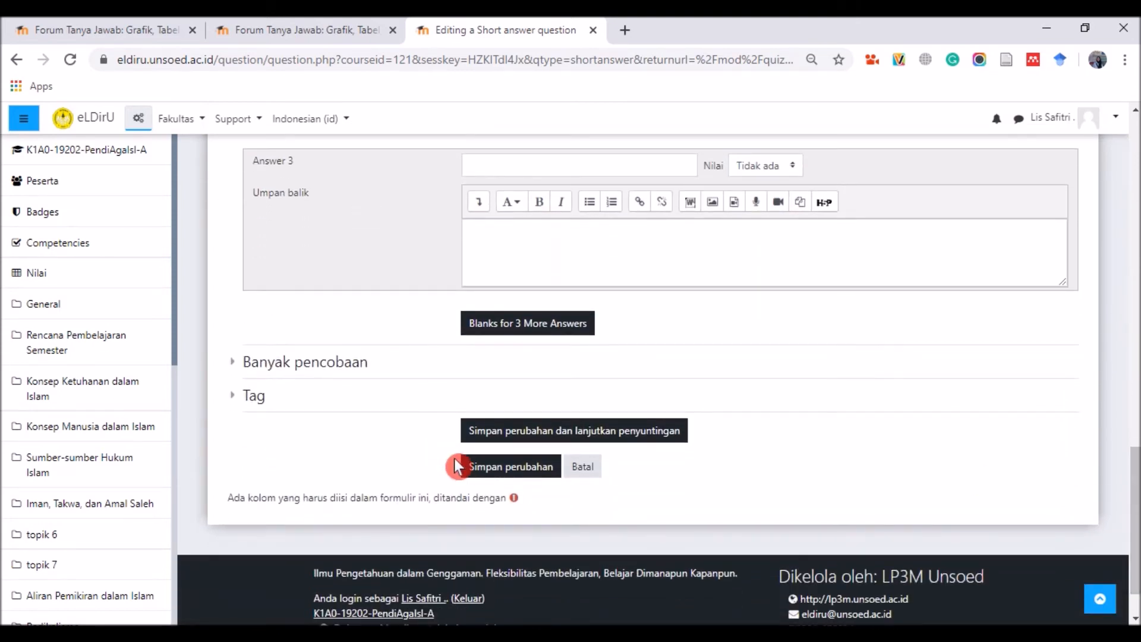
pyautogui.click(479, 470)
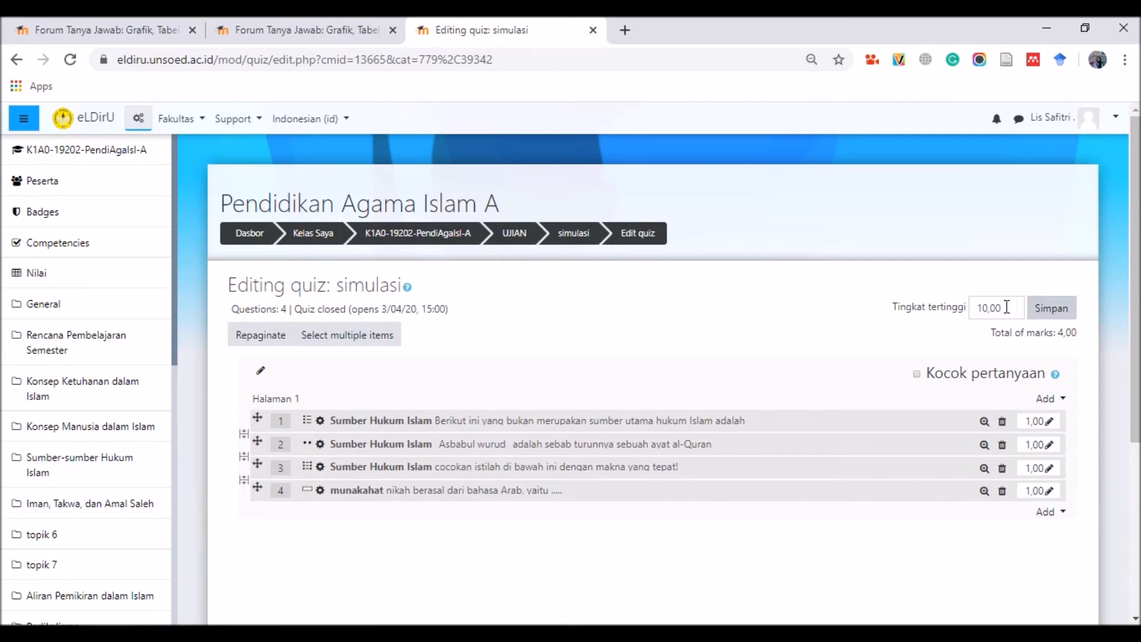
pyautogui.click(773, 359)
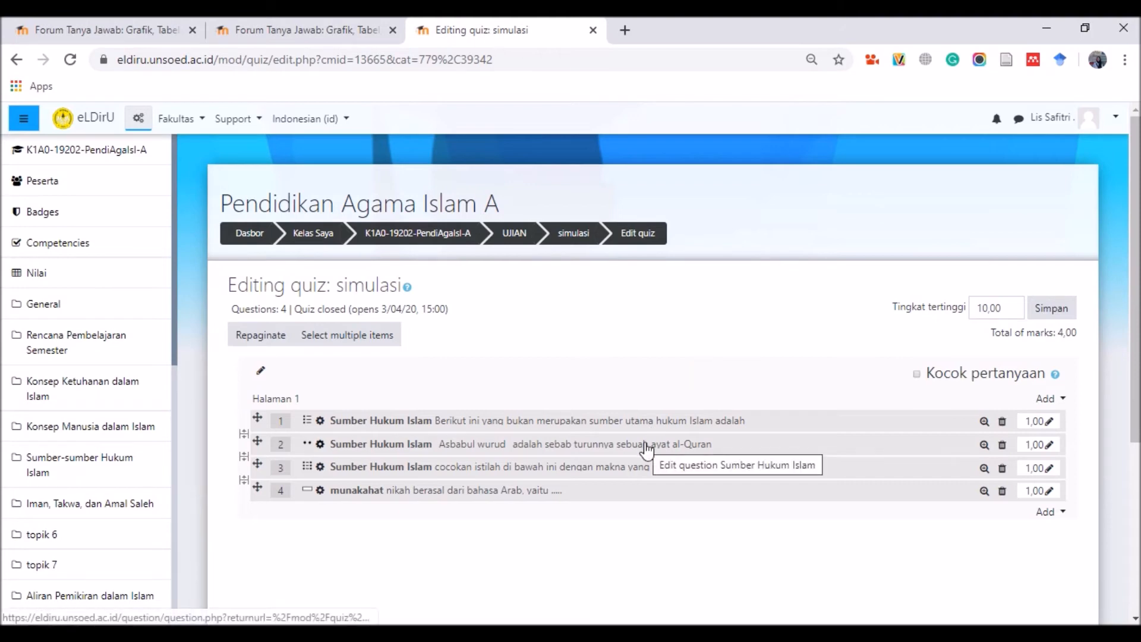
pyautogui.click(892, 342)
pyautogui.click(1011, 352)
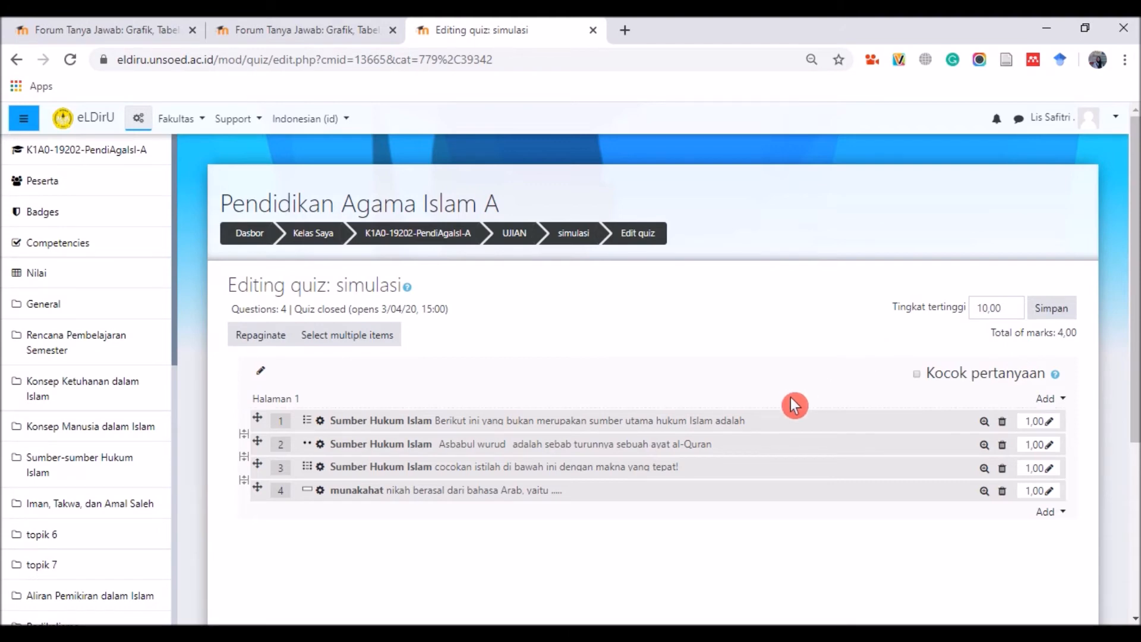
pyautogui.click(926, 337)
# Set the quiz's maximum grade (Tingkat tertinggi) to 25,00 and save it
pyautogui.click(985, 307)
pyautogui.press('BackSpace')
pyautogui.press('Delete')
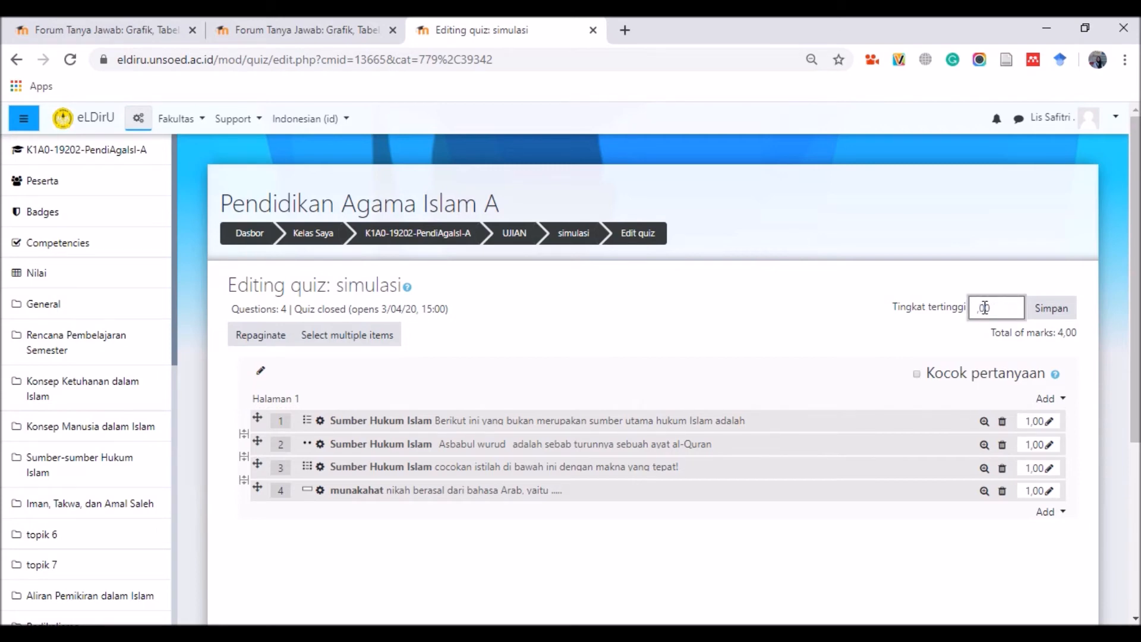
pyautogui.write('20')
pyautogui.click(740, 299)
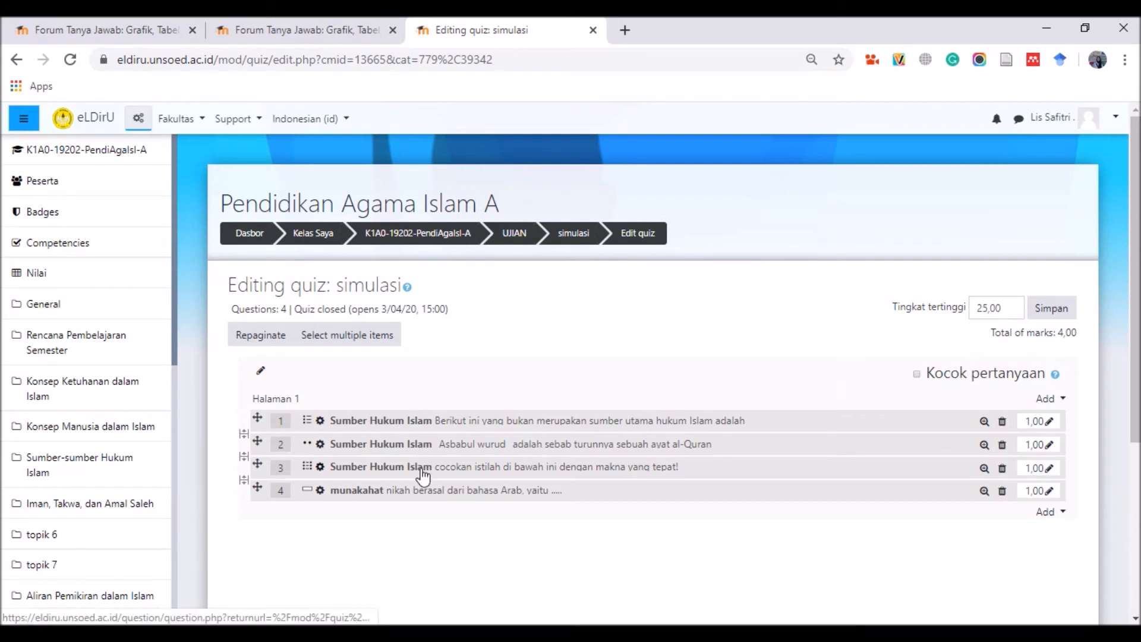
pyautogui.click(1065, 323)
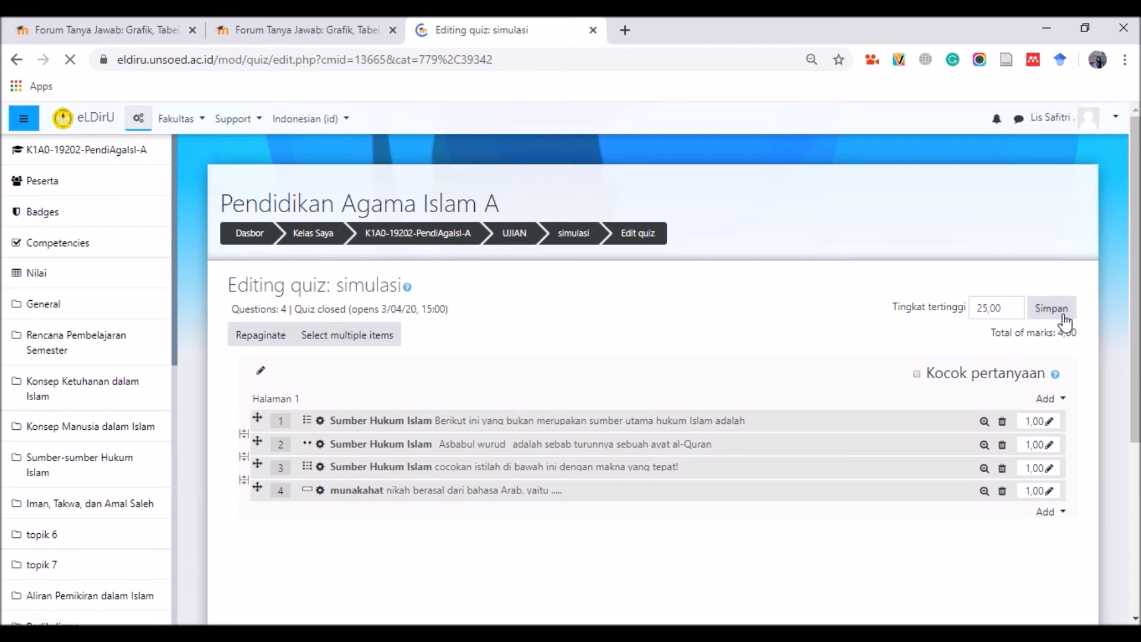
pyautogui.click(1049, 423)
pyautogui.click(1037, 437)
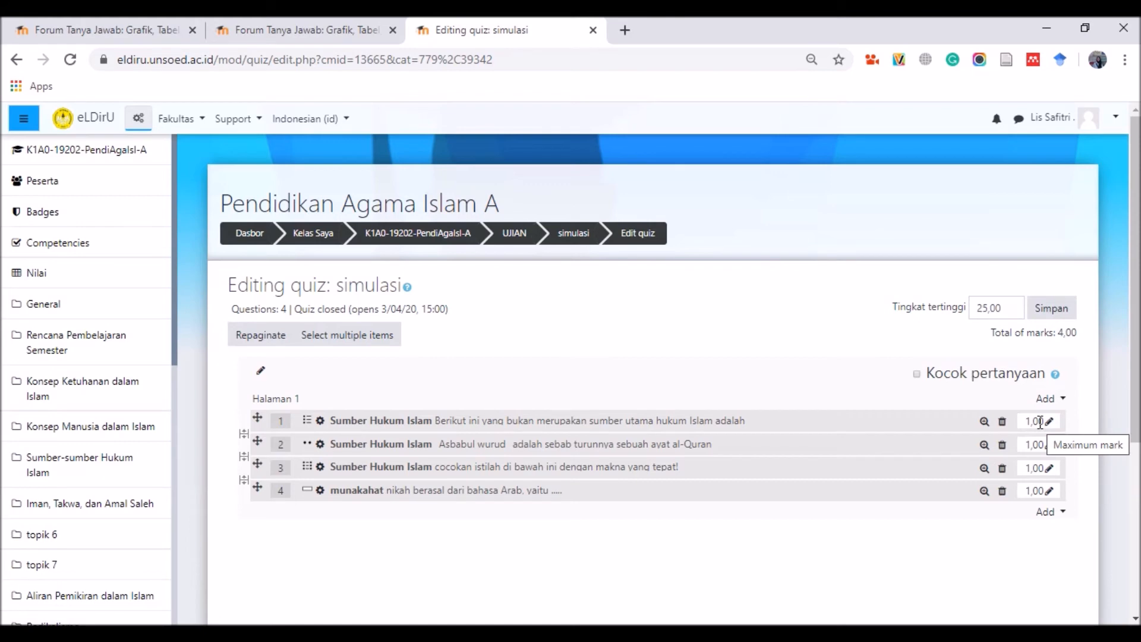
pyautogui.click(1053, 309)
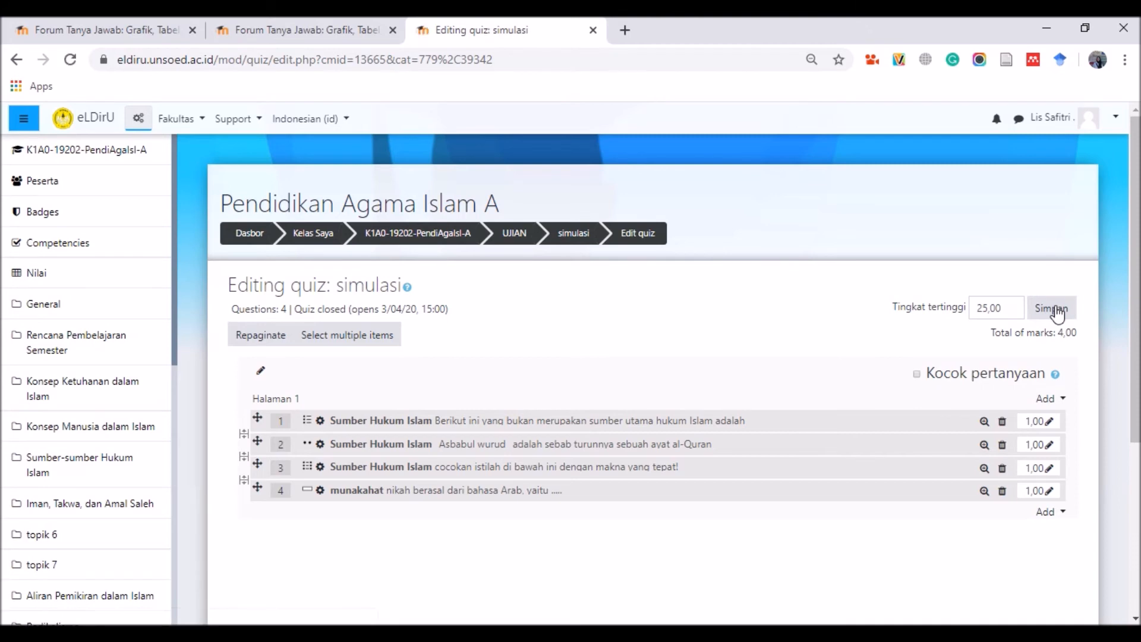
# Return to the "simulasi" quiz page and start a timed preview attempt of the quiz
pyautogui.click(575, 240)
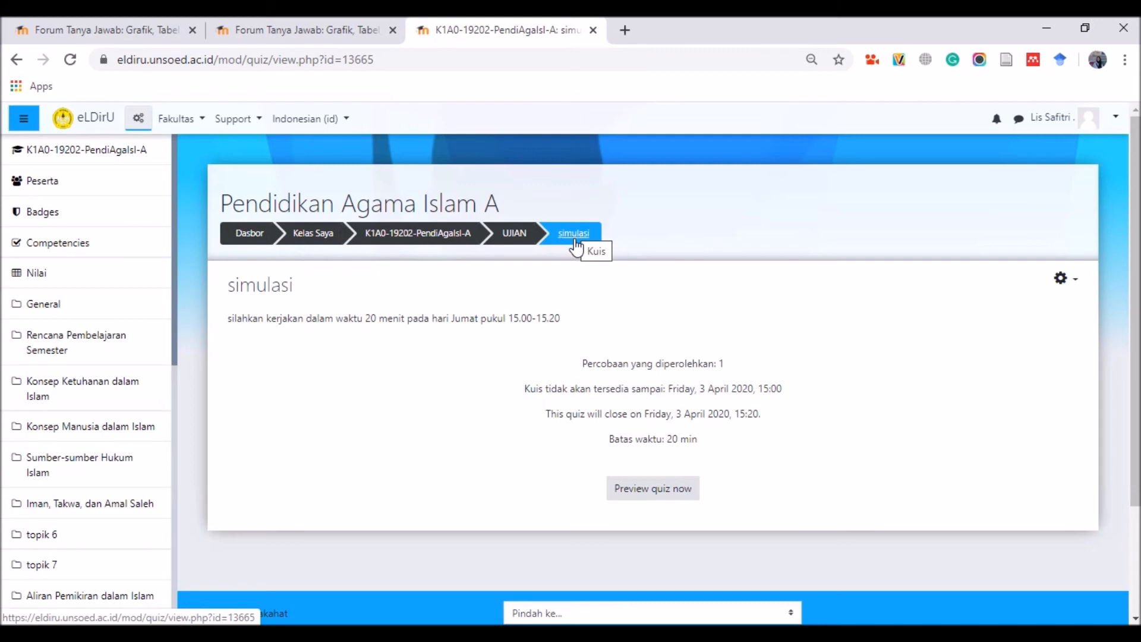
pyautogui.click(655, 479)
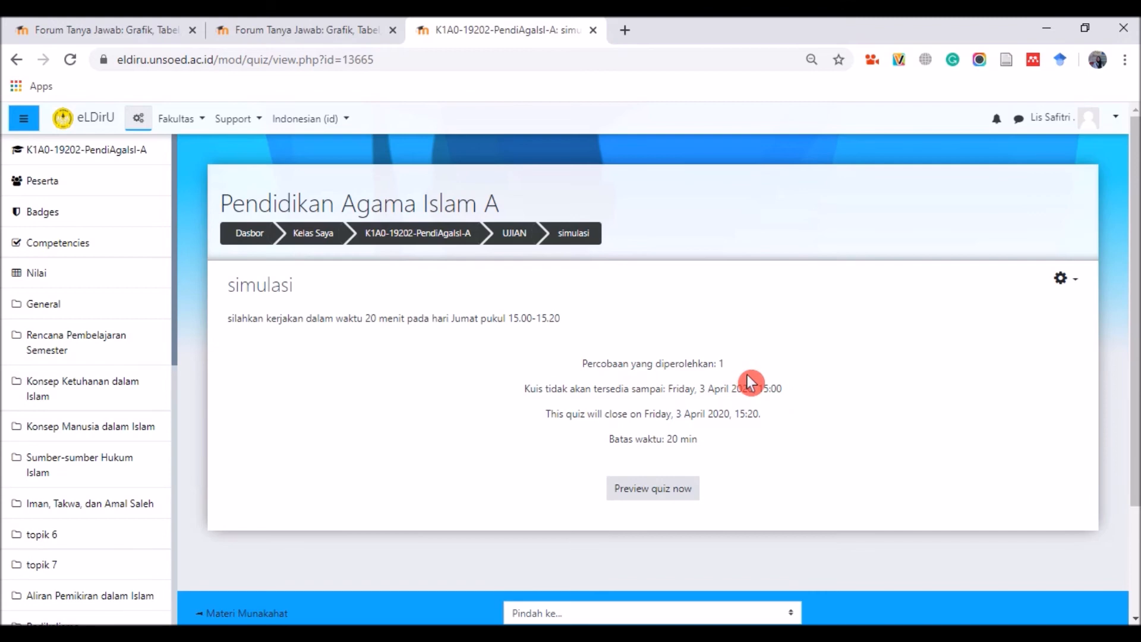
pyautogui.click(684, 492)
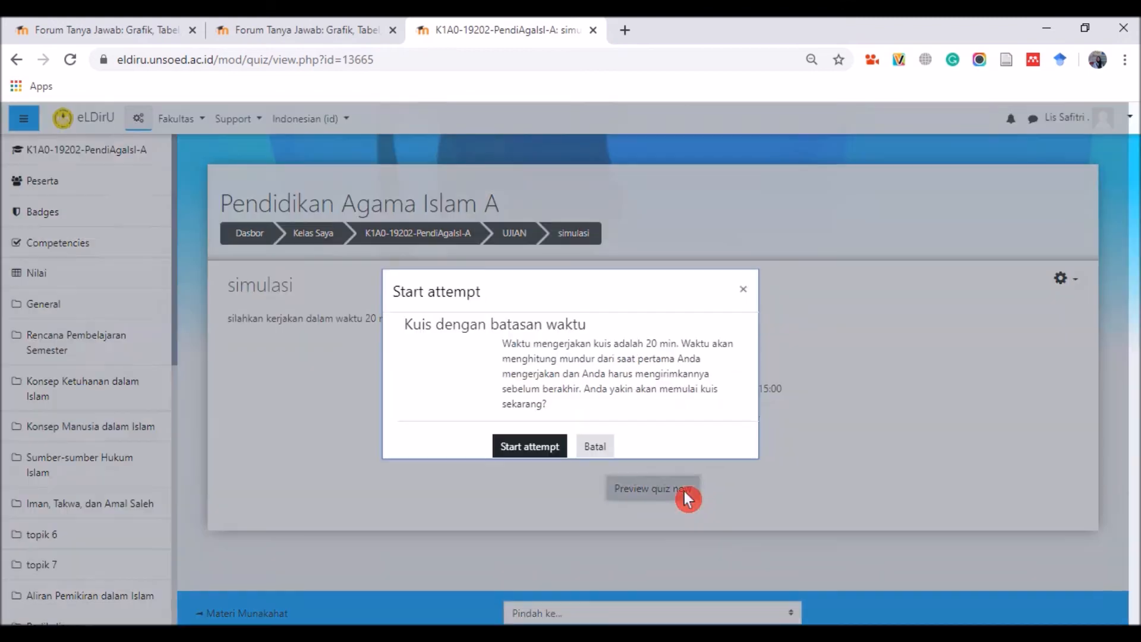
pyautogui.click(538, 450)
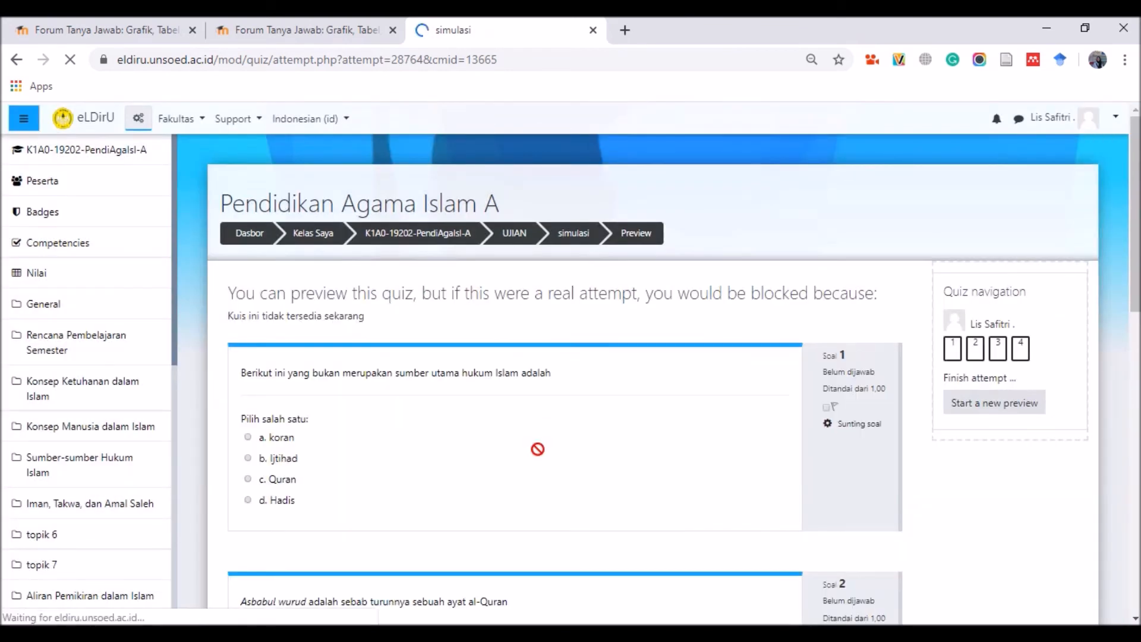
pyautogui.click(534, 427)
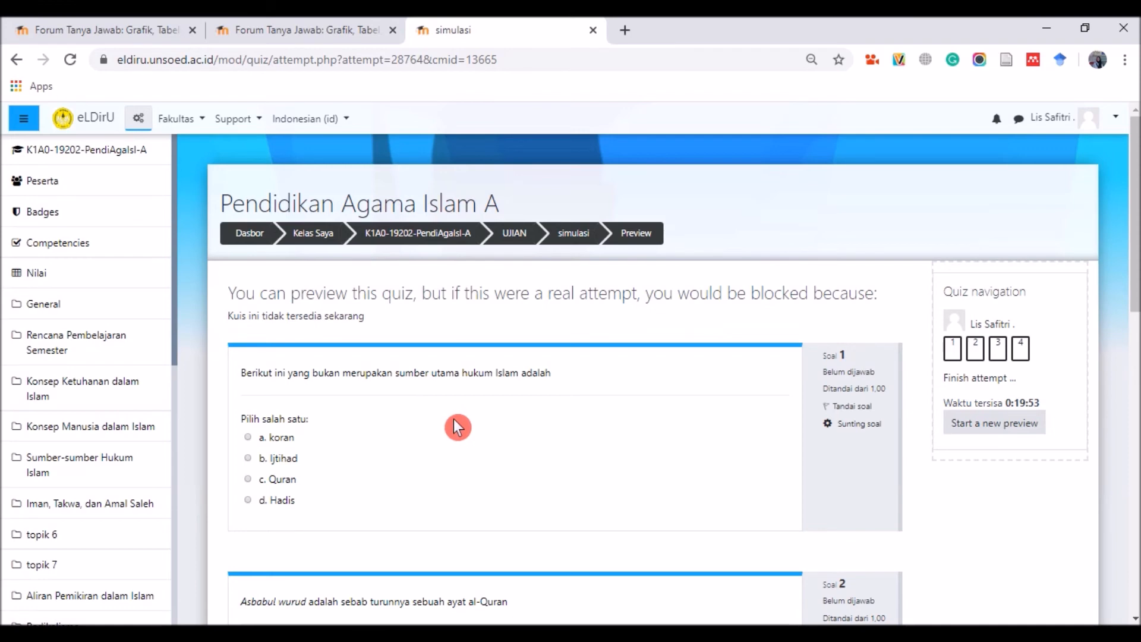
# Answer question 1 of the quiz preview with "a. koran" and the true/false question 2 with "True"
pyautogui.scroll(-2, 458, 427)
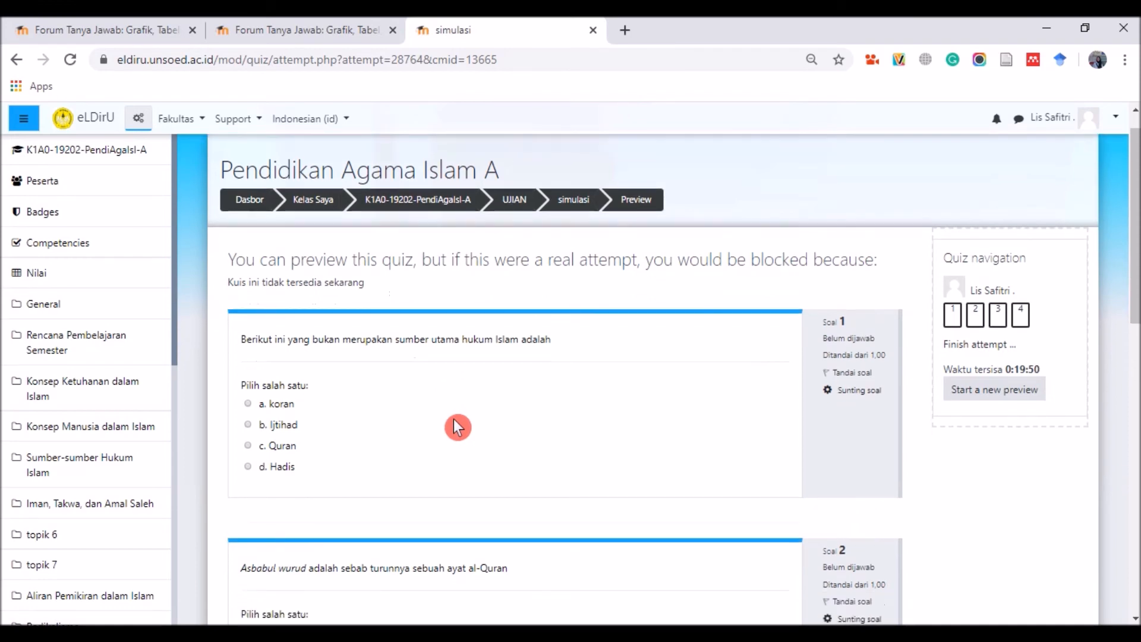
pyautogui.click(1038, 353)
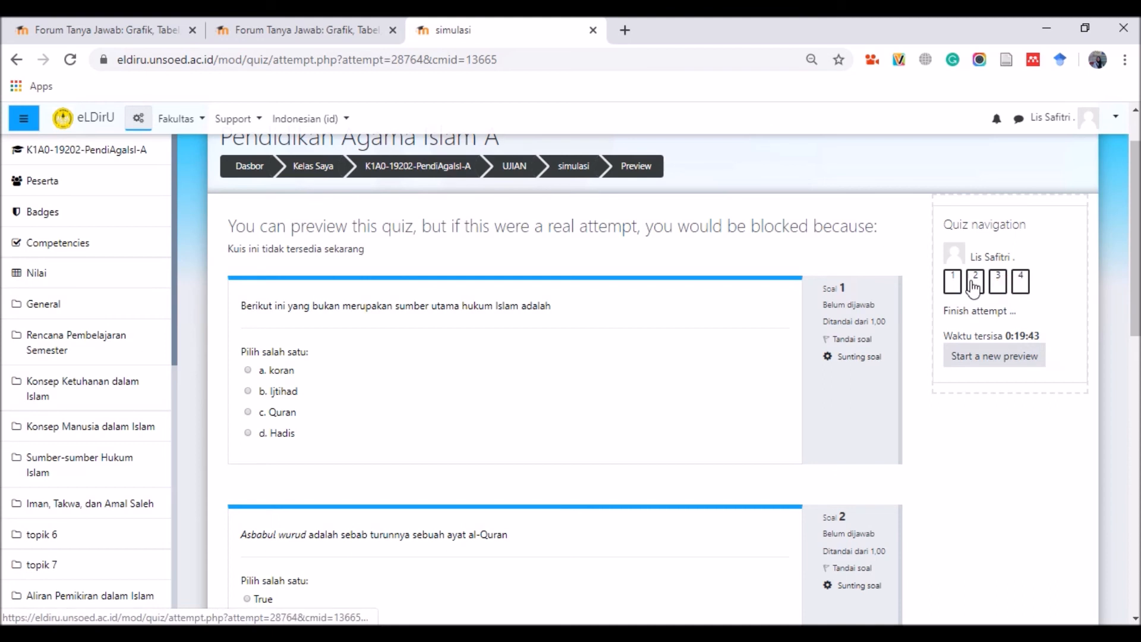
pyautogui.click(896, 310)
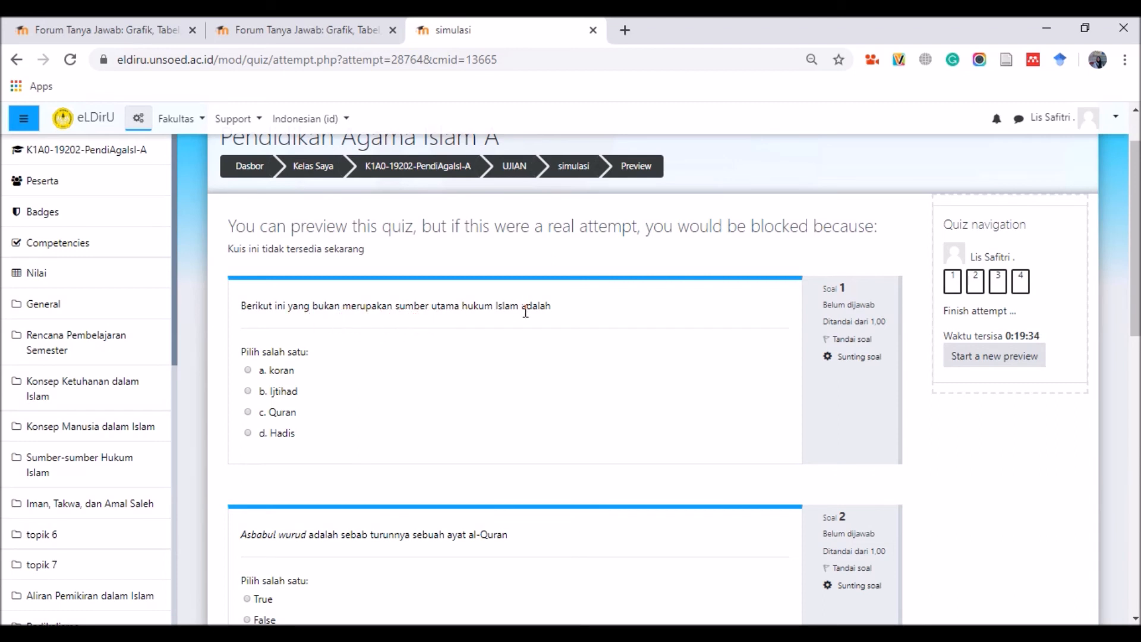
pyautogui.click(265, 373)
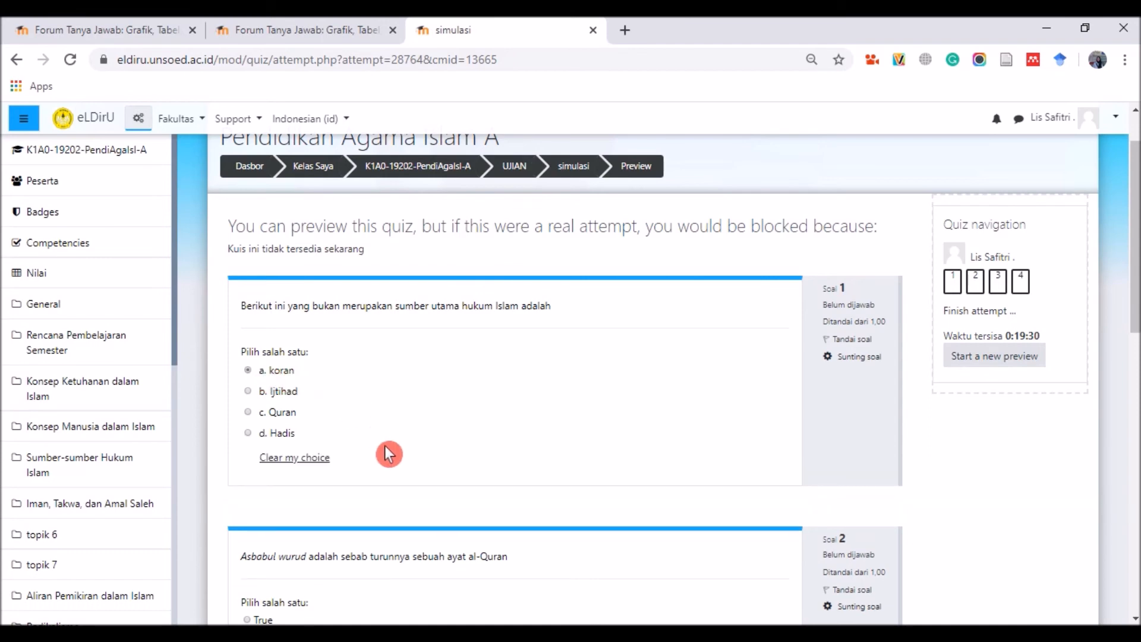
pyautogui.scroll(-3, 467, 475)
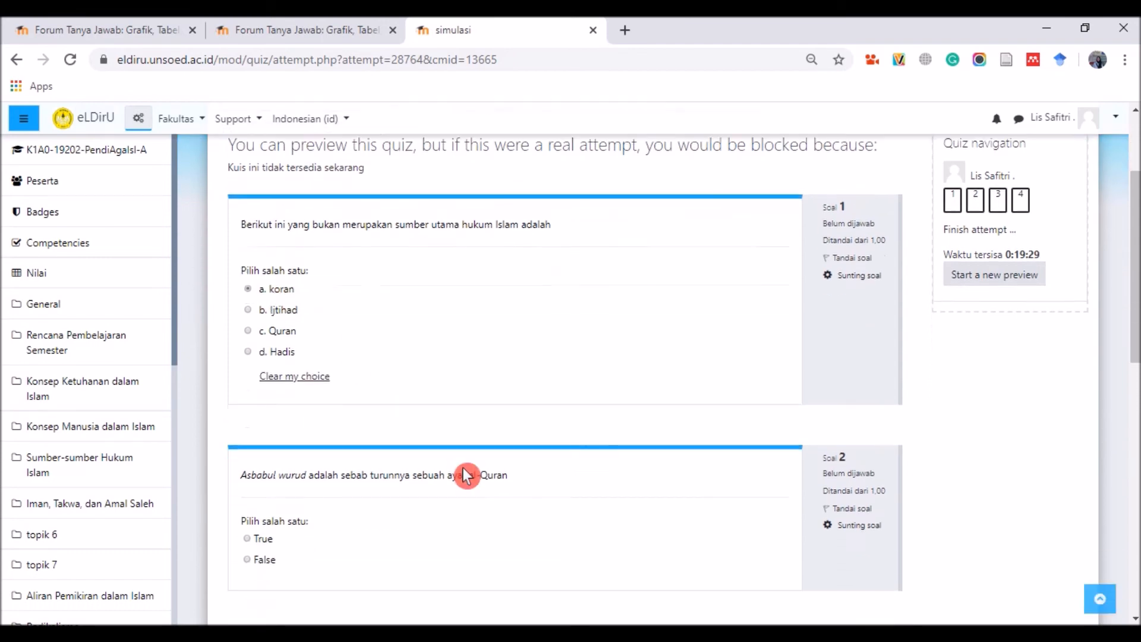
pyautogui.scroll(-1, 467, 476)
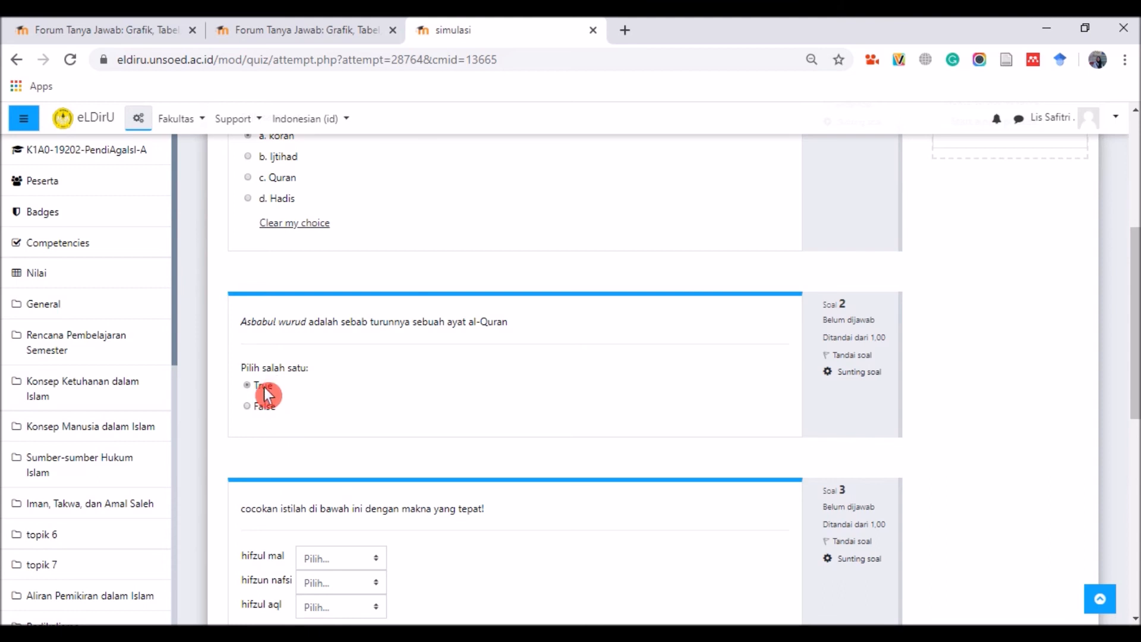
# In matching question 3, pair hifzul mal with "menjaga harta", hifzun nafsi with "menjaga diri" and hifzul aql with "menjaga akal"
pyautogui.scroll(-2, 565, 526)
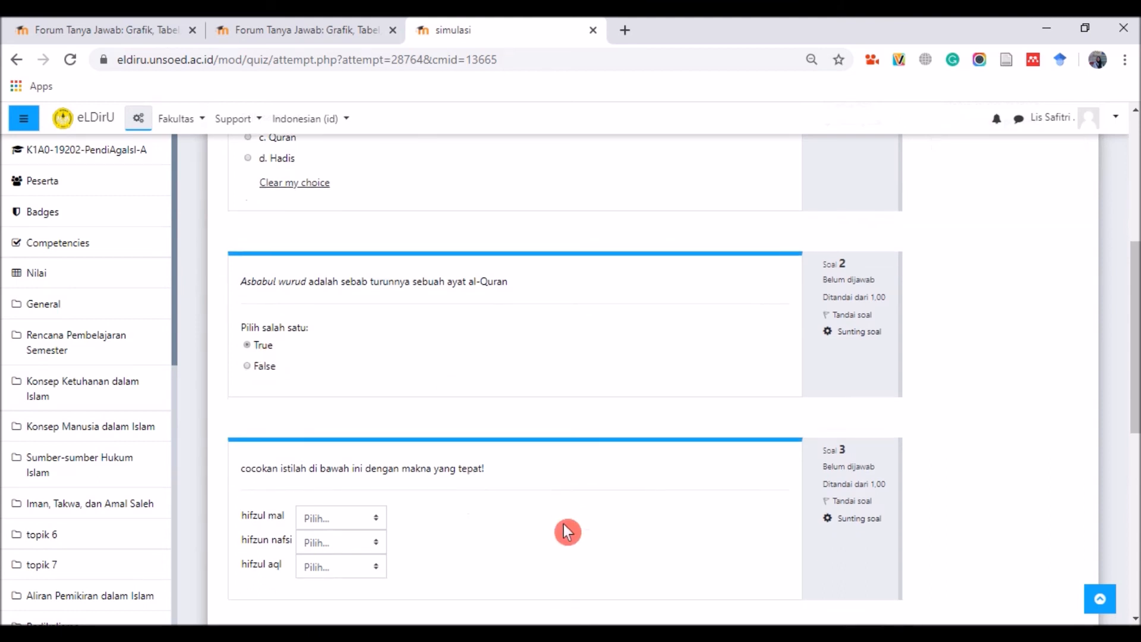
pyautogui.scroll(-1, 565, 526)
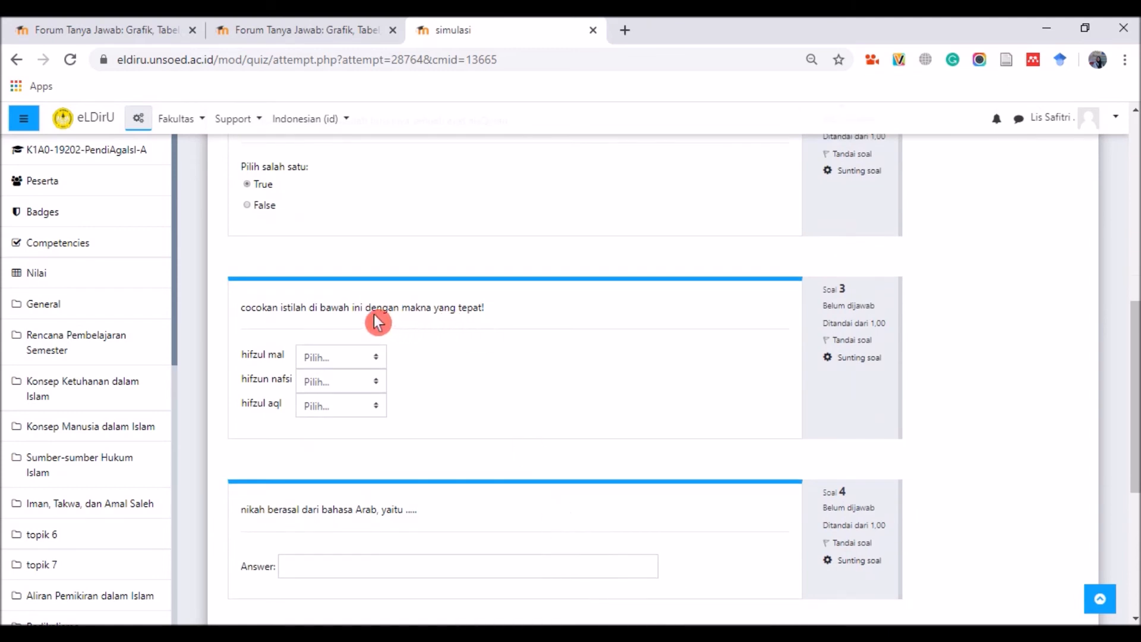
pyautogui.click(376, 358)
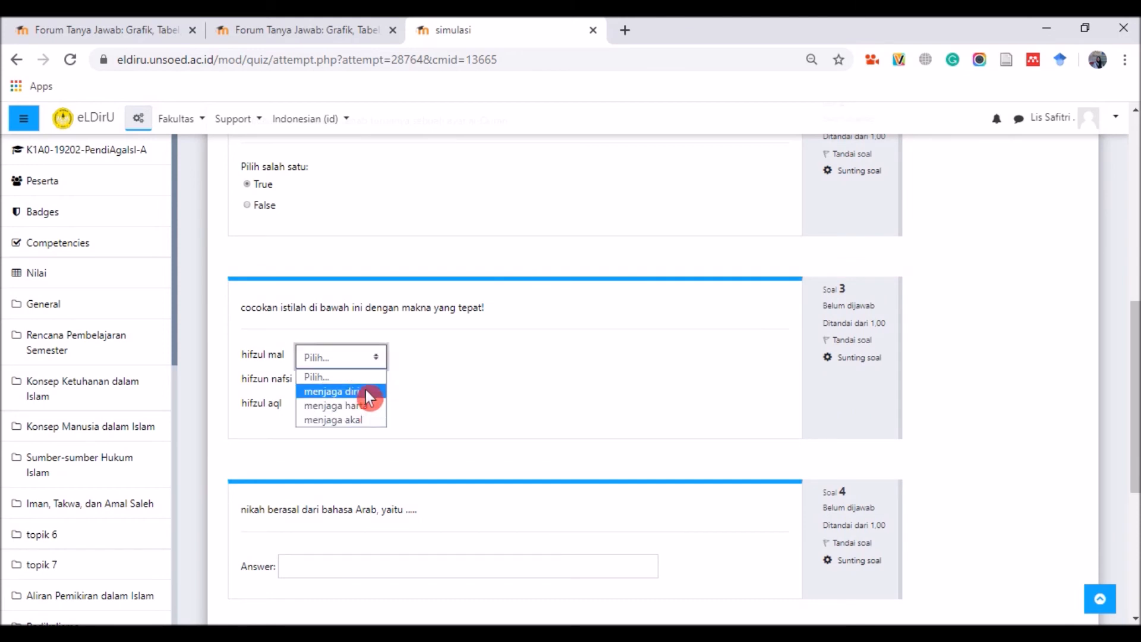
pyautogui.click(364, 405)
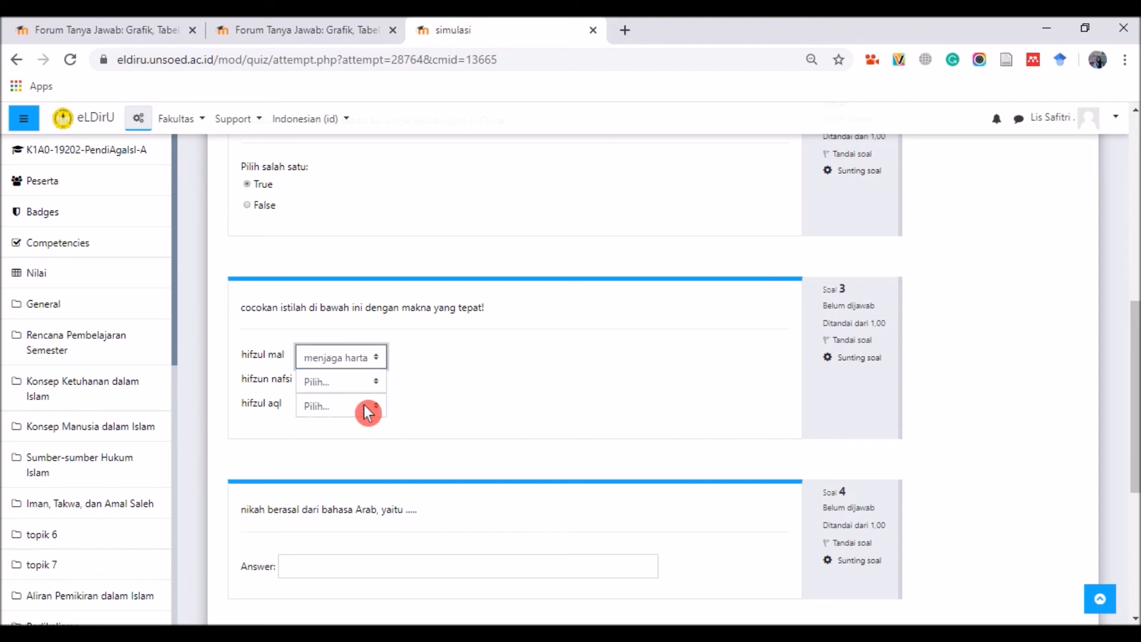
pyautogui.click(333, 384)
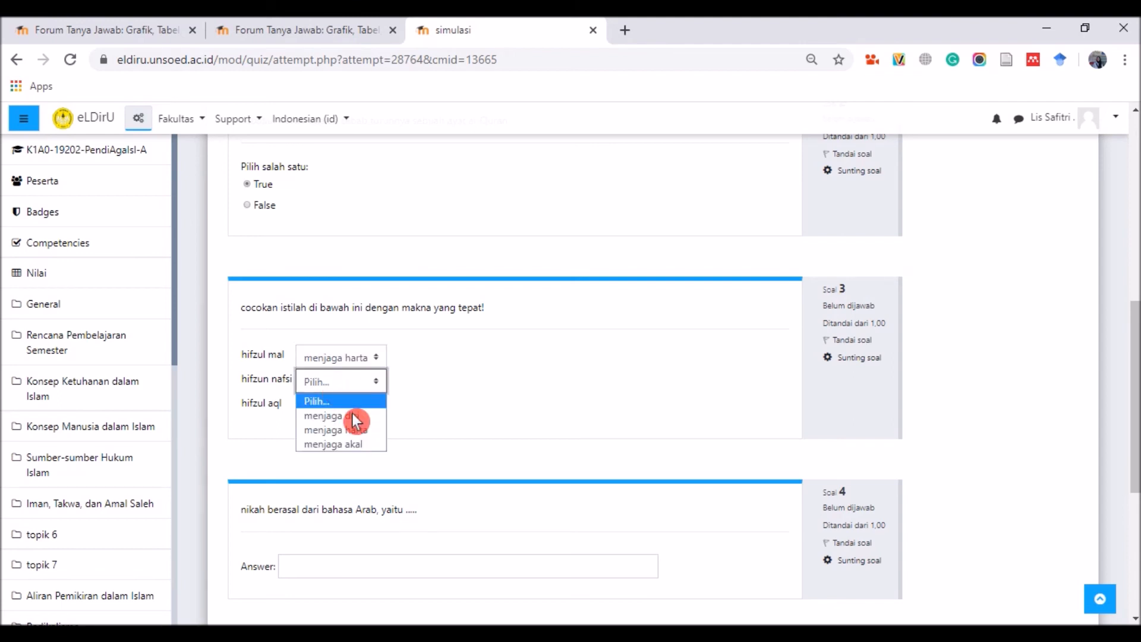
pyautogui.click(351, 415)
pyautogui.click(346, 407)
pyautogui.click(349, 468)
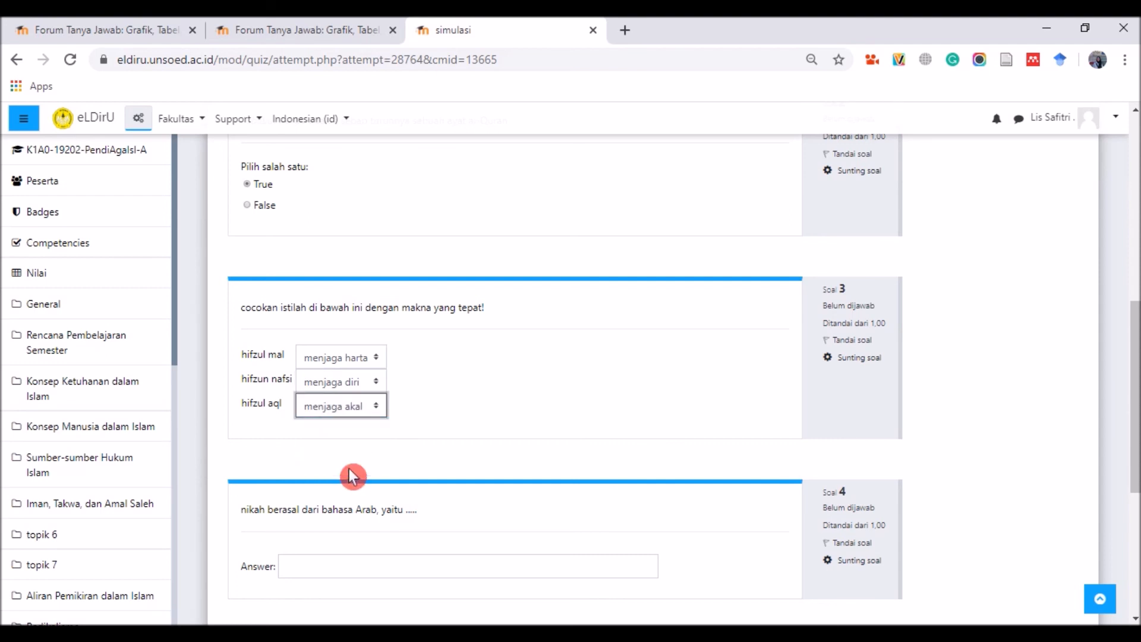
# Answer short answer question 4 with "nakaha" and finish the attempt to reach its summary
pyautogui.scroll(-1, 500, 533)
pyautogui.scroll(-2, 501, 533)
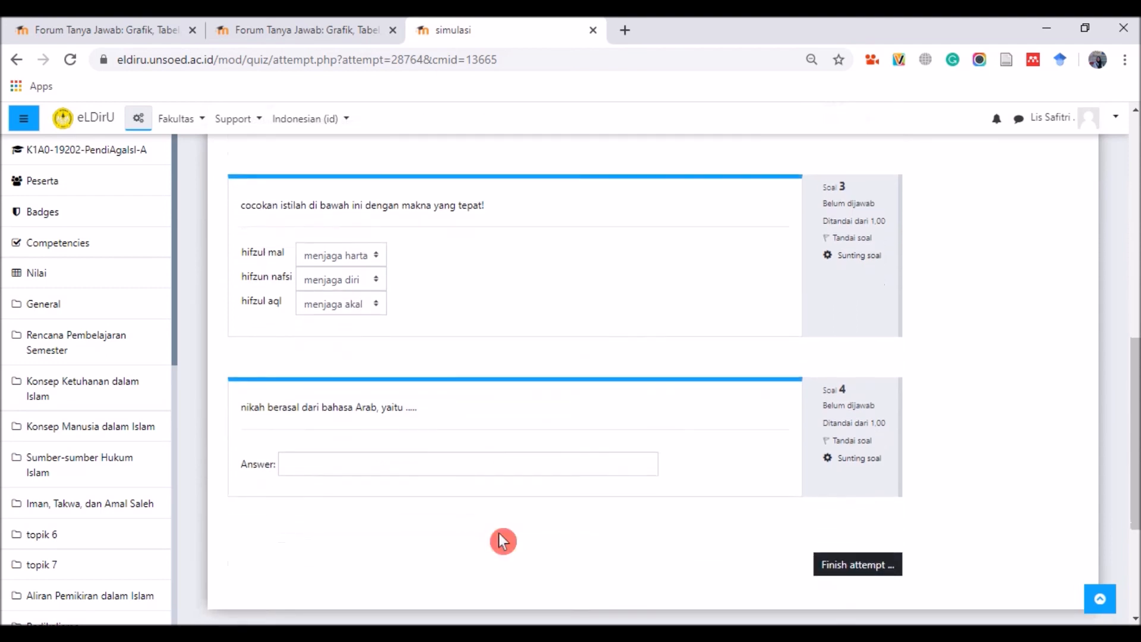
pyautogui.click(303, 398)
pyautogui.write('nakaha')
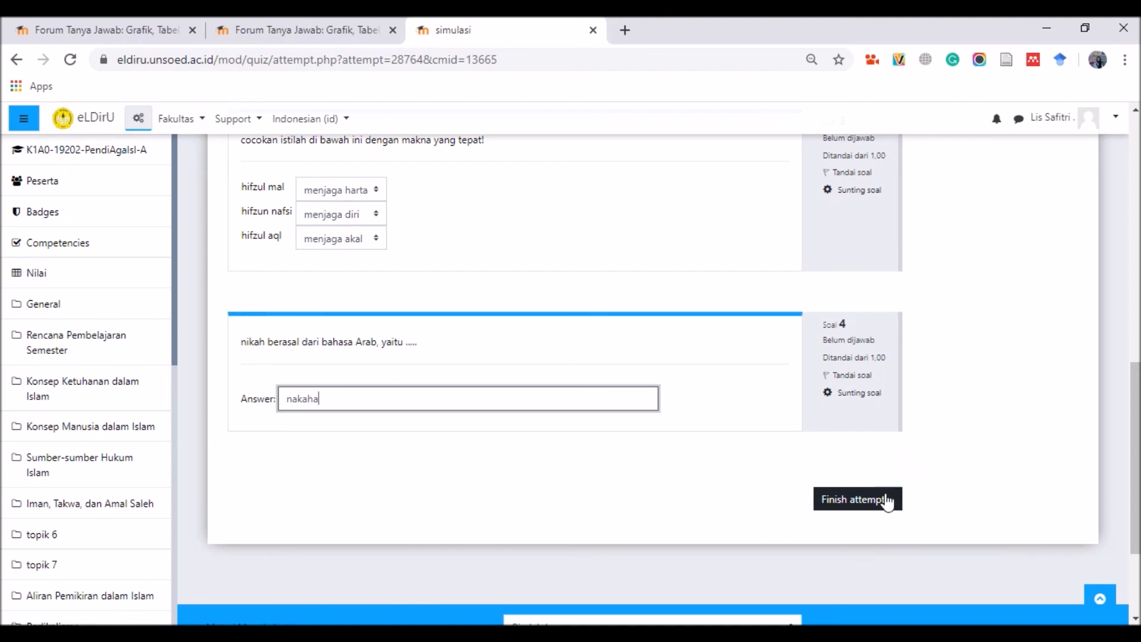
pyautogui.click(880, 510)
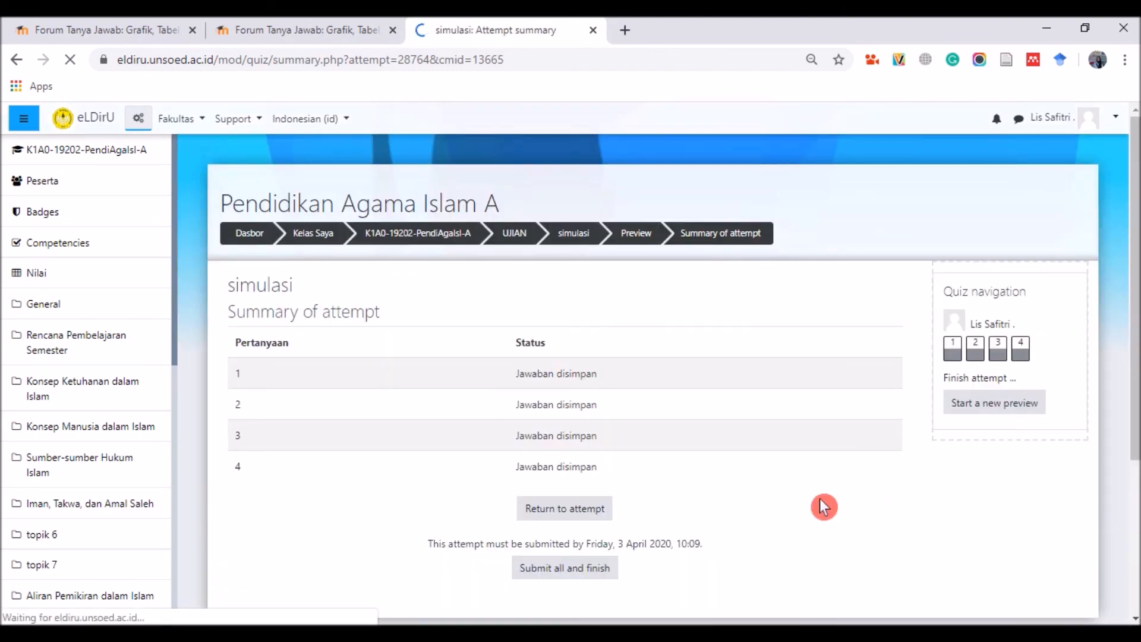
# Submit all answers from the attempt summary and confirm the final submission
pyautogui.scroll(-2, 748, 490)
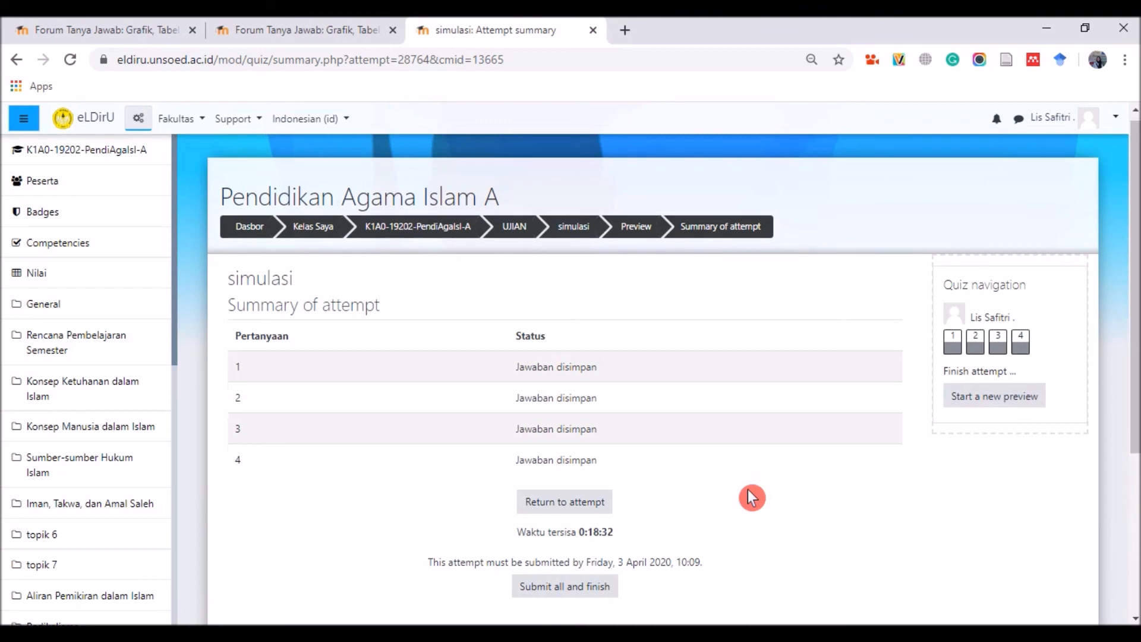
pyautogui.scroll(-1, 748, 490)
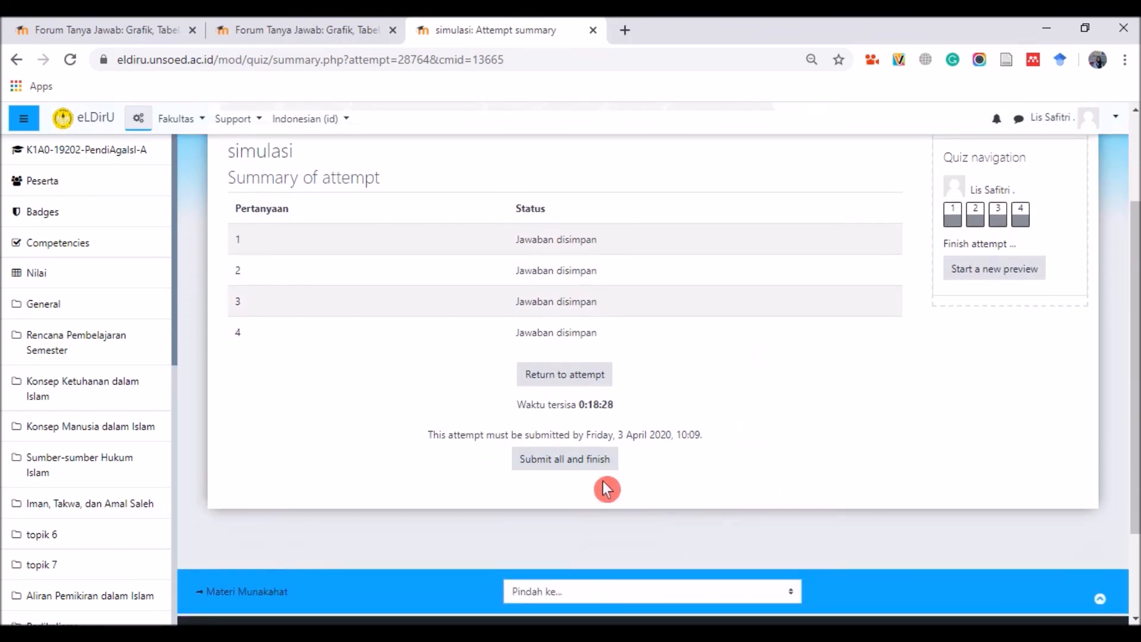
pyautogui.click(576, 470)
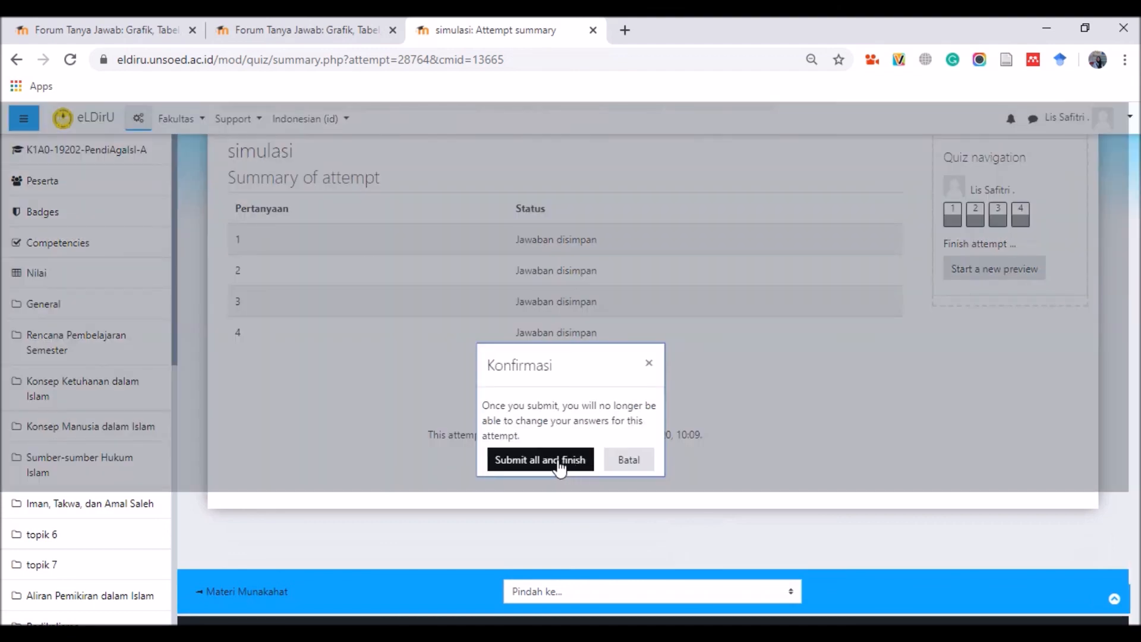
pyautogui.click(560, 466)
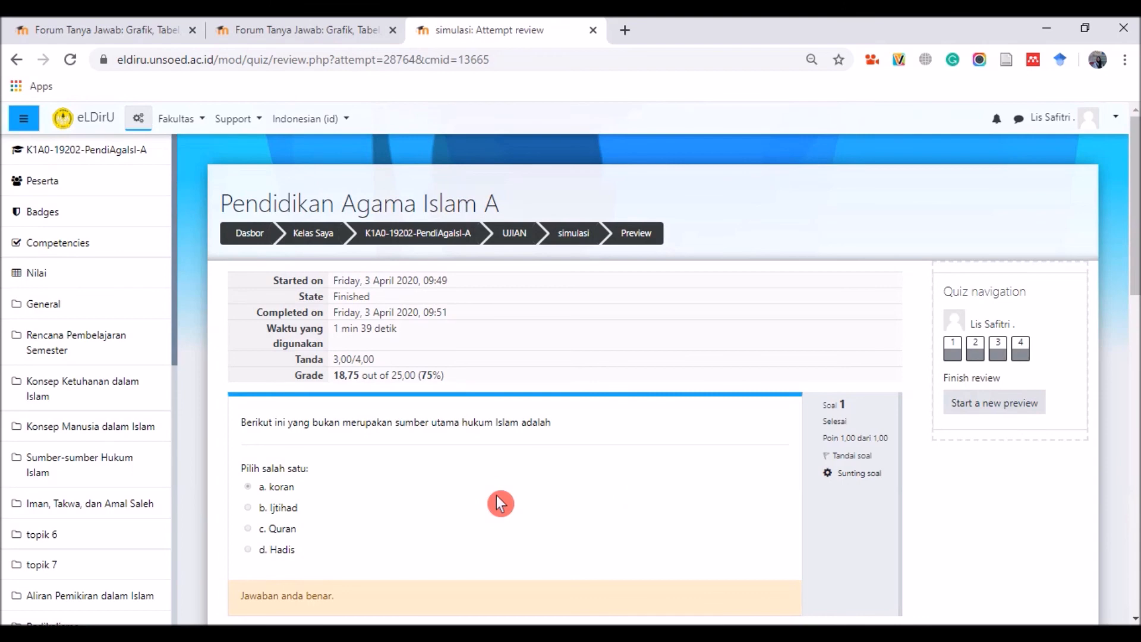
# Review the finished attempt, examining the overall grade and the points and feedback for each of the four questions
pyautogui.scroll(-2, 497, 495)
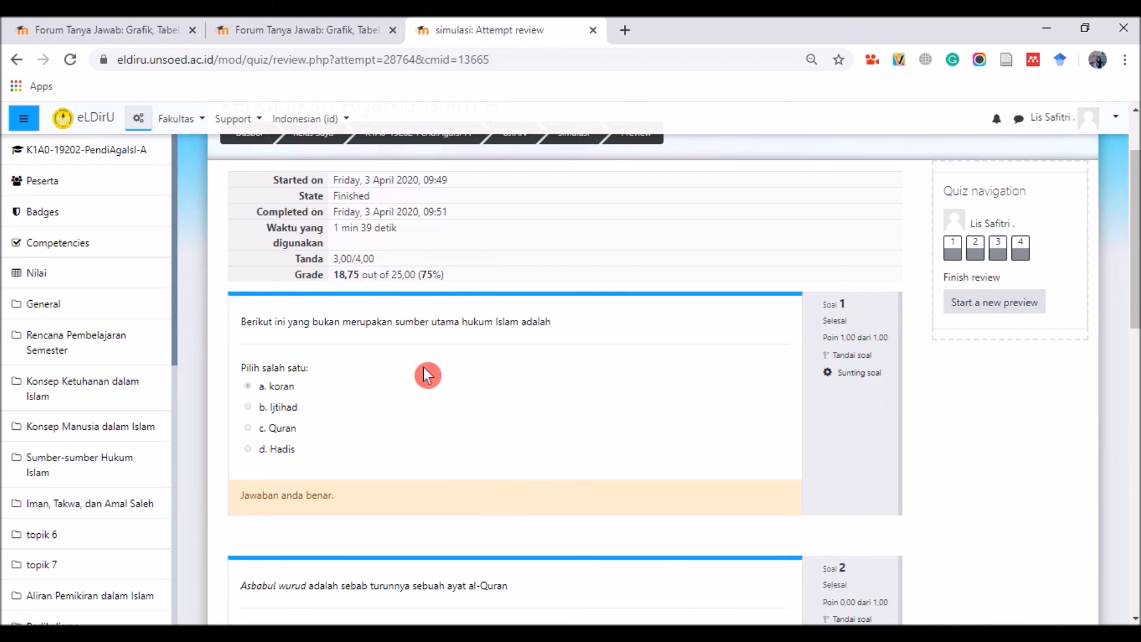
pyautogui.scroll(-4, 425, 372)
pyautogui.scroll(-2, 425, 372)
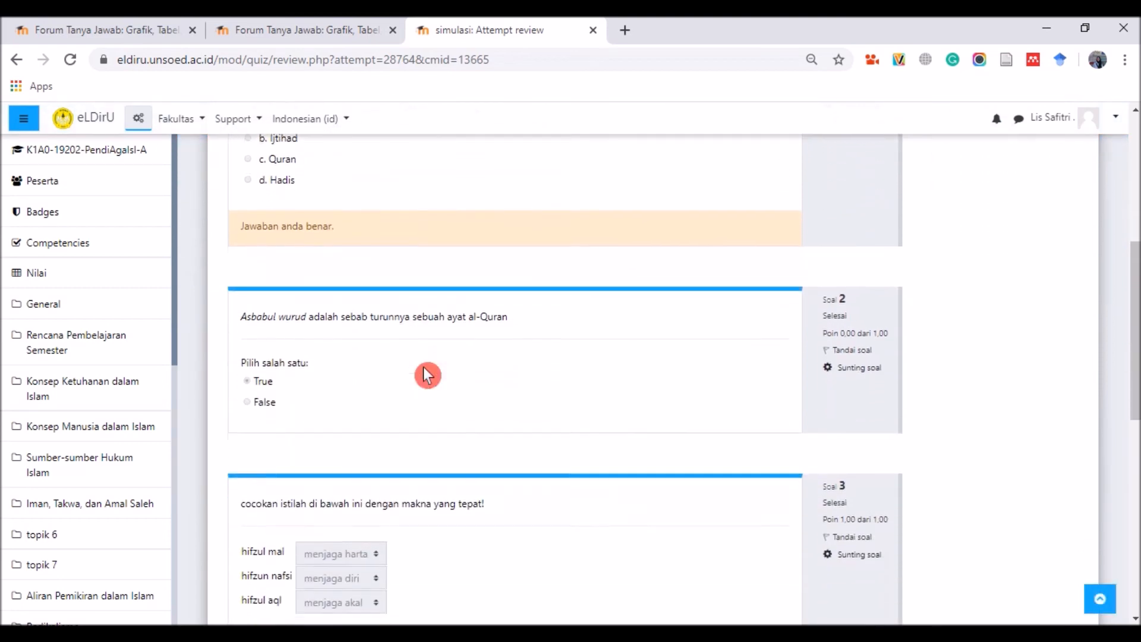
pyautogui.scroll(1, 425, 372)
pyautogui.scroll(6, 424, 372)
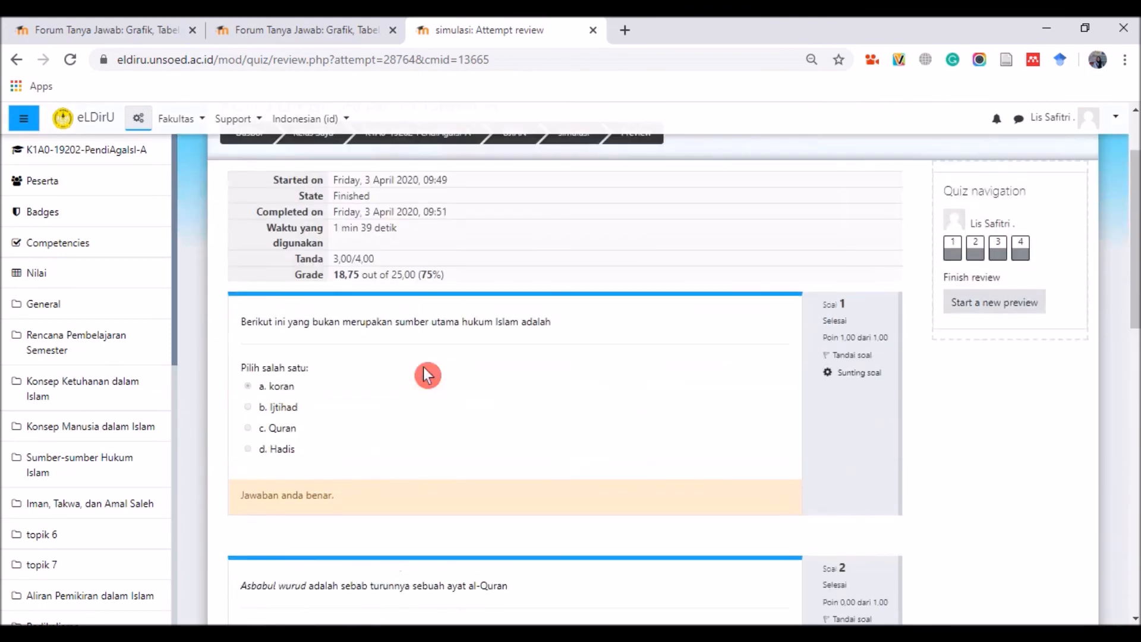
pyautogui.scroll(-2, 426, 374)
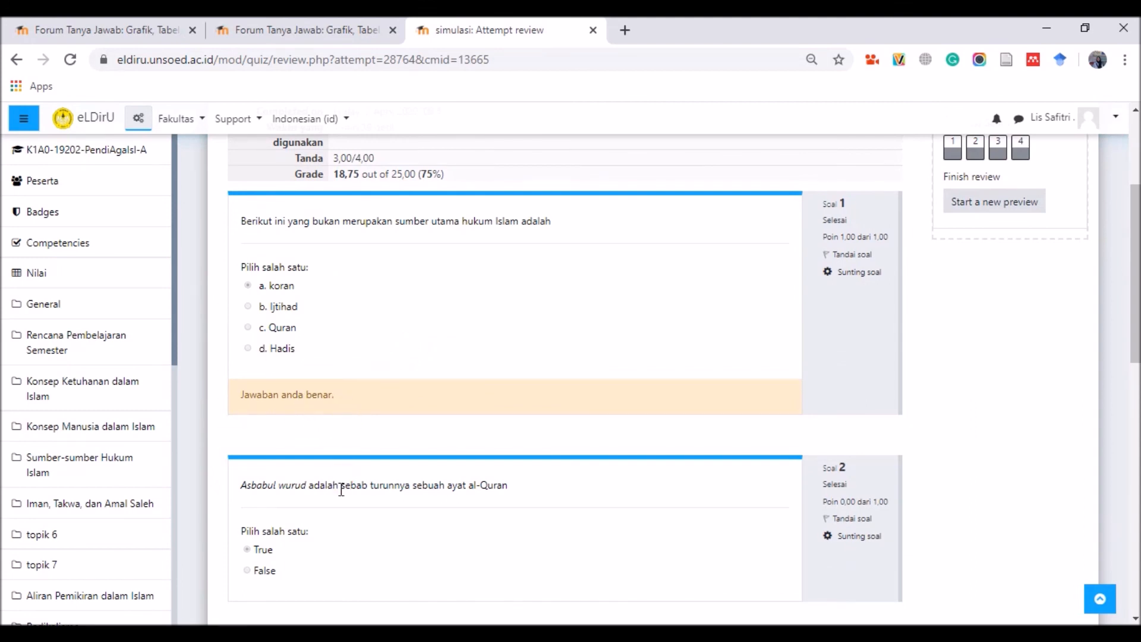
pyautogui.scroll(-5, 387, 534)
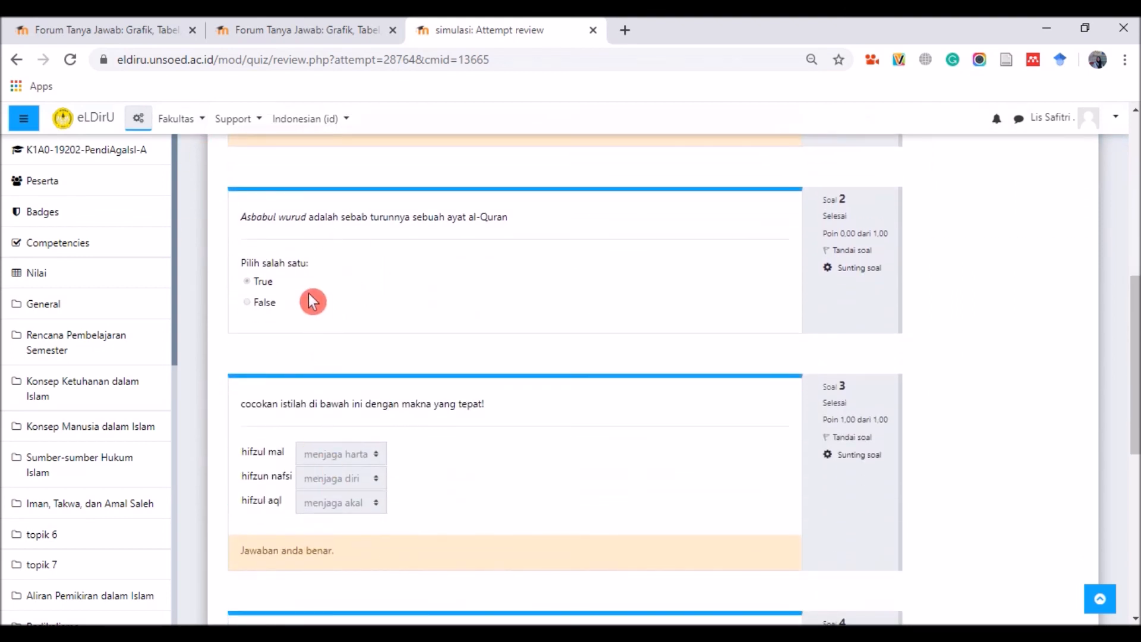
pyautogui.scroll(-3, 319, 306)
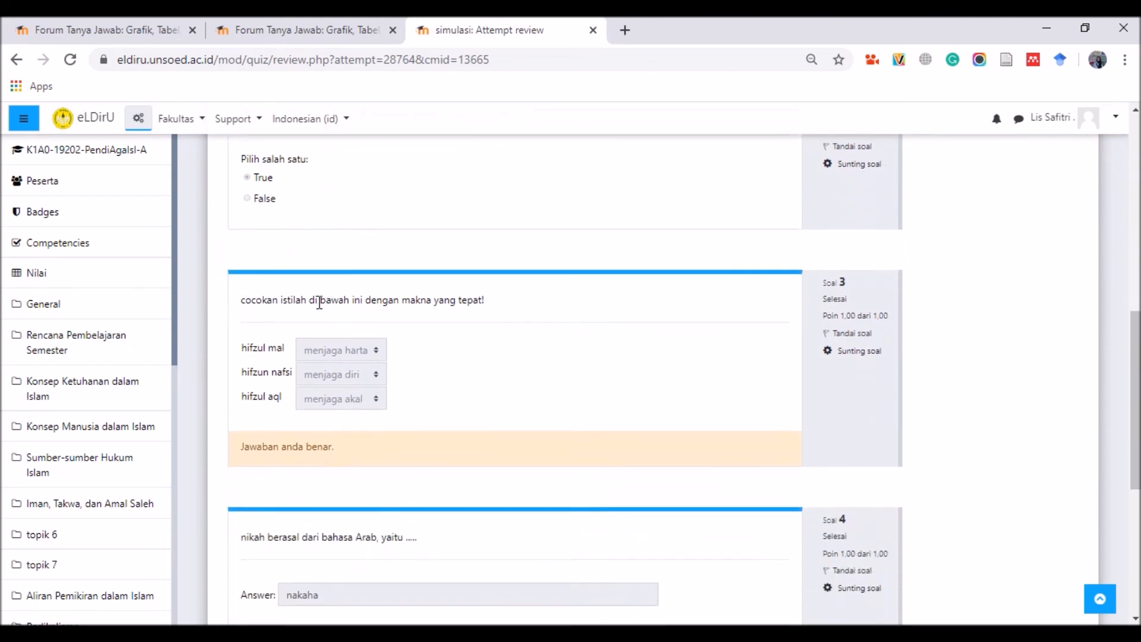
pyautogui.scroll(10, 318, 306)
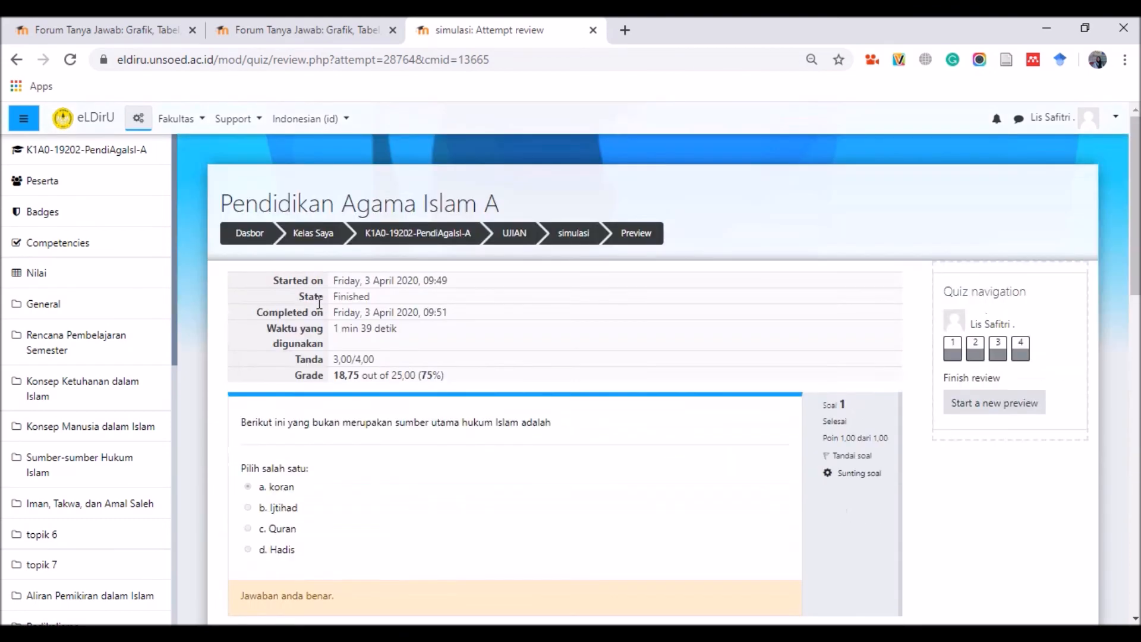